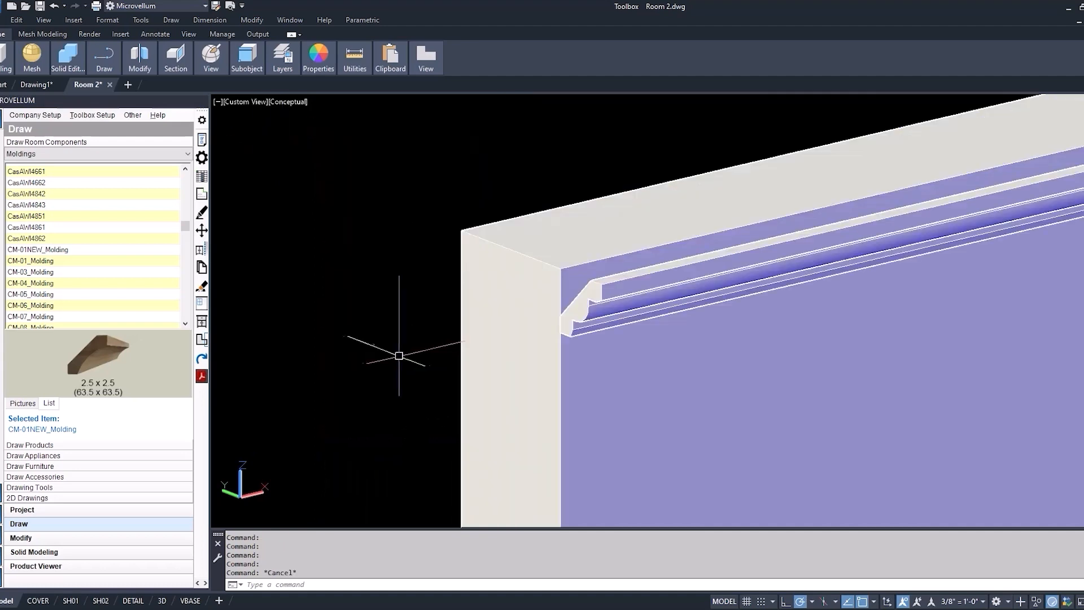
- Examine the crown molding at the top of the walls and on the cabinet, comparing how the profile is oriented
{"action": "scroll", "coordinate": [593, 330], "scroll_direction": "up", "scroll_amount": 3}
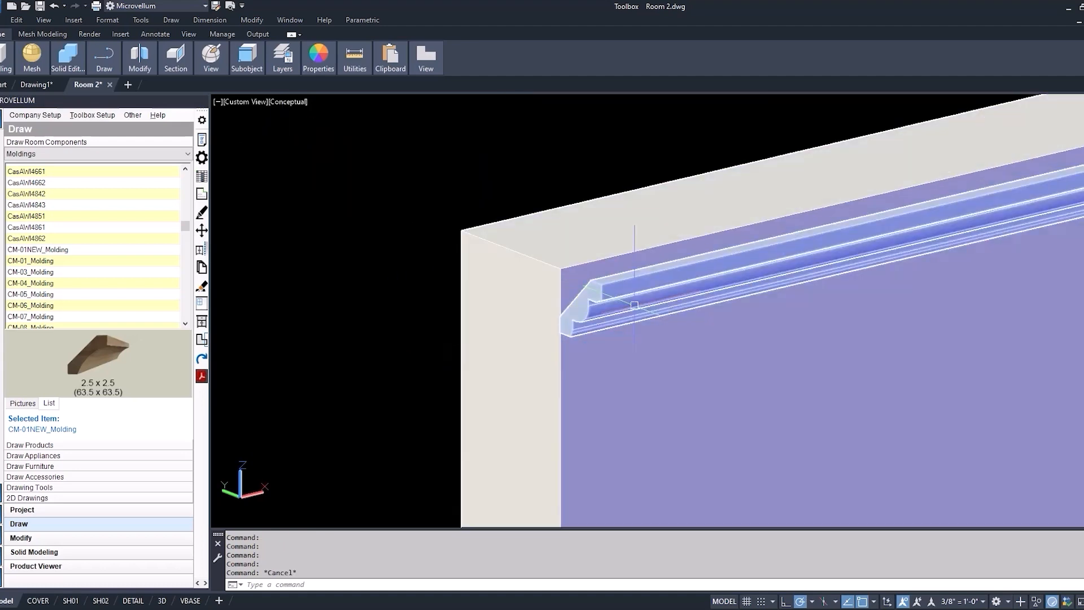
{"action": "scroll", "coordinate": [604, 328], "scroll_direction": "down", "scroll_amount": 6}
{"action": "scroll", "coordinate": [557, 339], "scroll_direction": "up", "scroll_amount": 8}
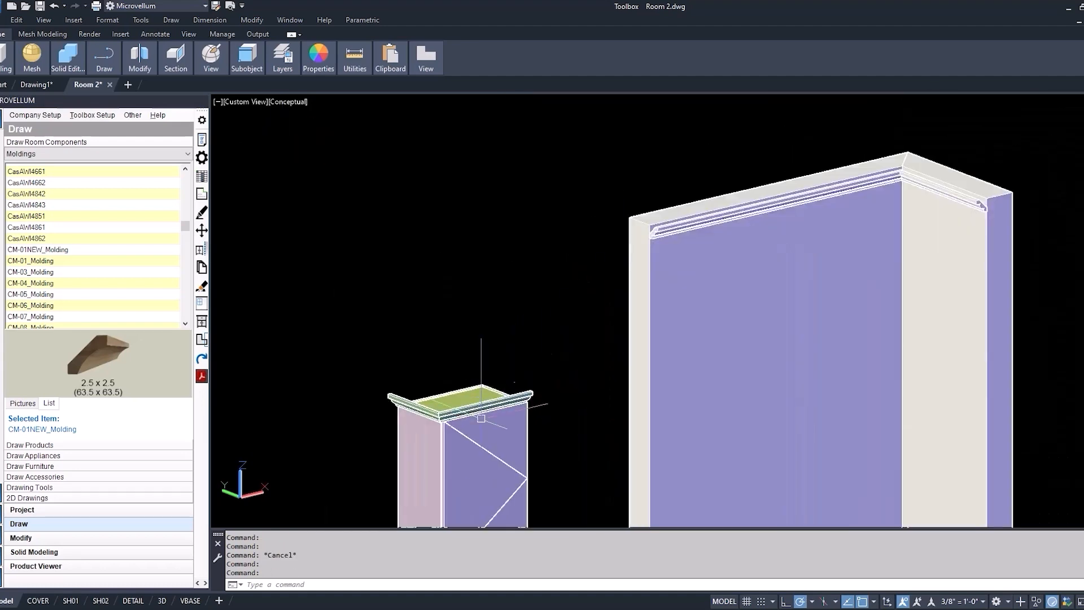
{"action": "scroll", "coordinate": [436, 302], "scroll_direction": "down", "scroll_amount": 5}
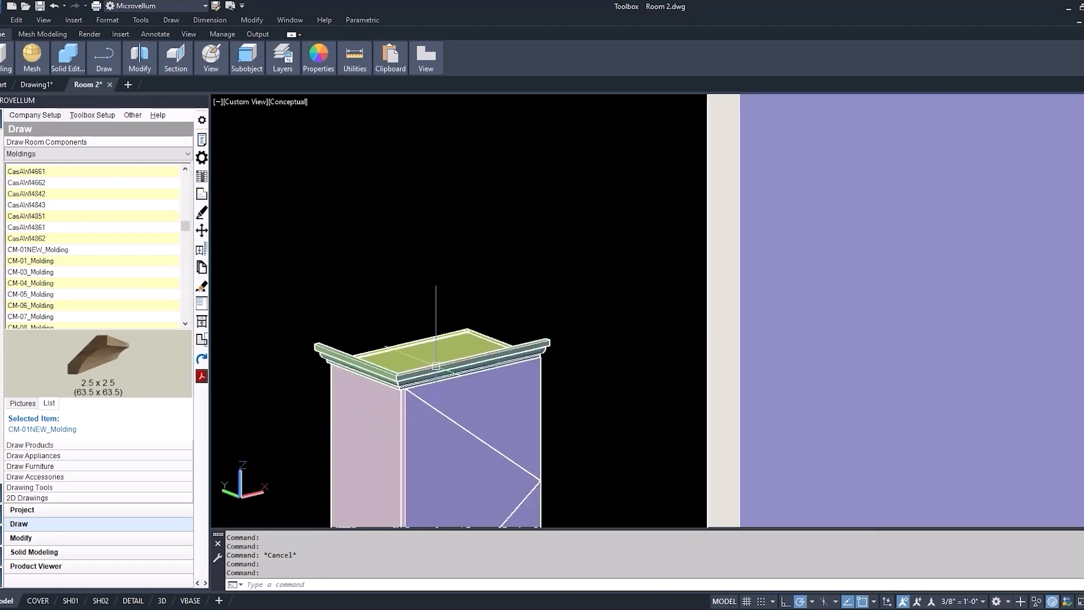
{"action": "scroll", "coordinate": [575, 256], "scroll_direction": "up", "scroll_amount": 7}
{"action": "scroll", "coordinate": [574, 255], "scroll_direction": "up", "scroll_amount": 4}
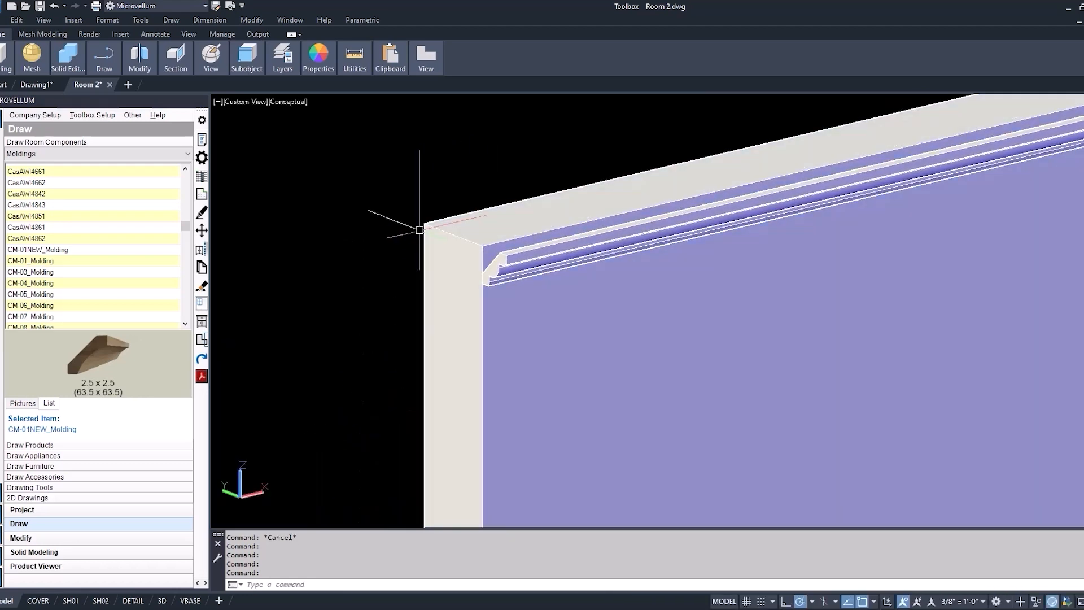
{"action": "scroll", "coordinate": [530, 271], "scroll_direction": "up", "scroll_amount": 2}
{"action": "mouse_move", "coordinate": [530, 272]}
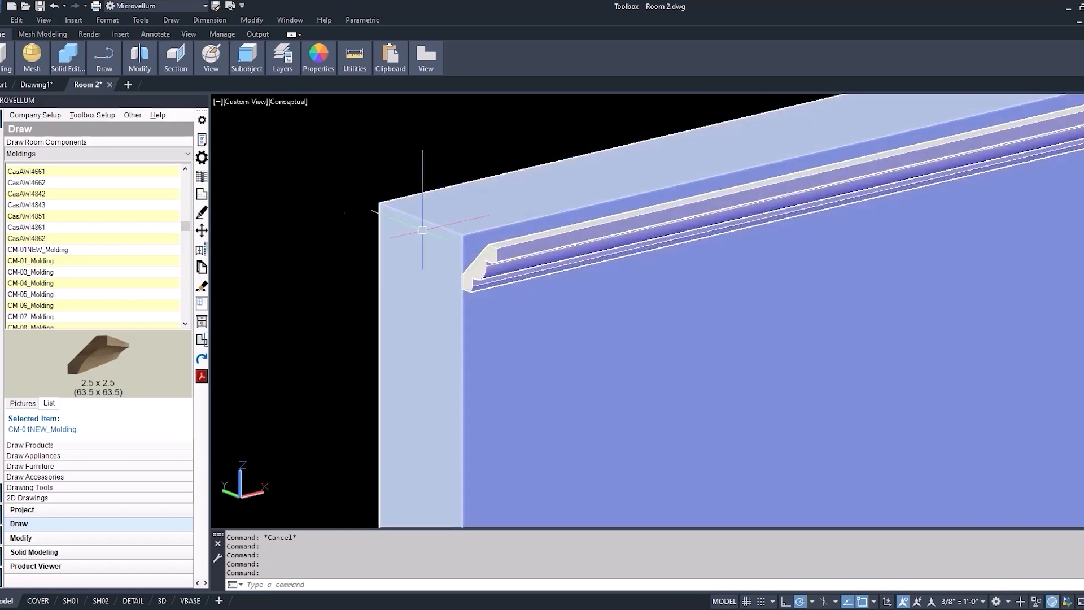
- Open CM-01NEW_Molding.dwg from the Moldings folder of the Graphics library
{"action": "left_click", "coordinate": [5, 19]}
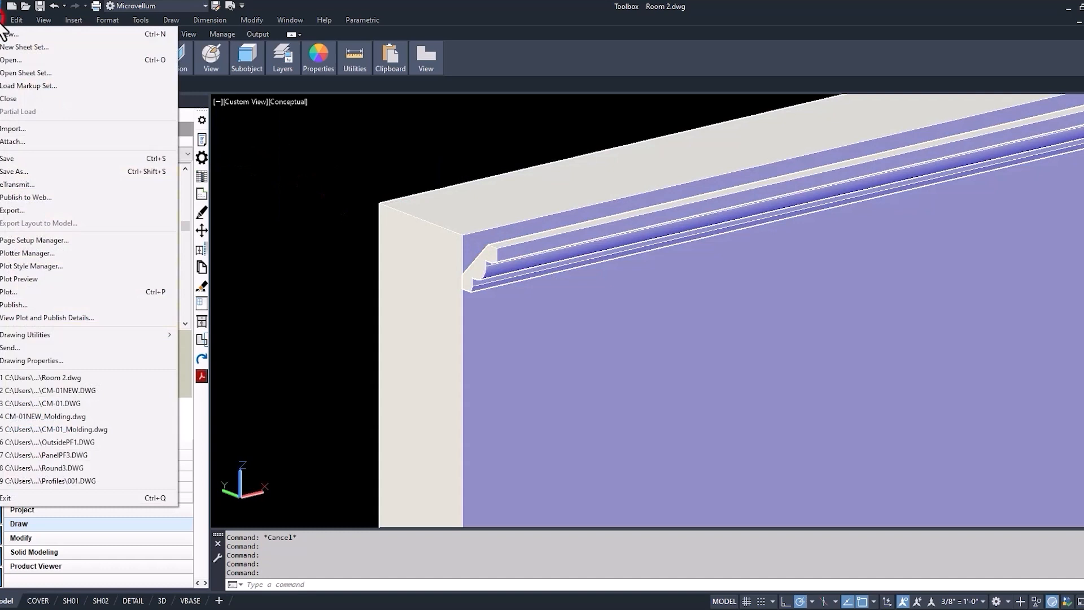
{"action": "left_click", "coordinate": [5, 59]}
{"action": "left_click", "coordinate": [595, 171]}
{"action": "left_click", "coordinate": [530, 280]}
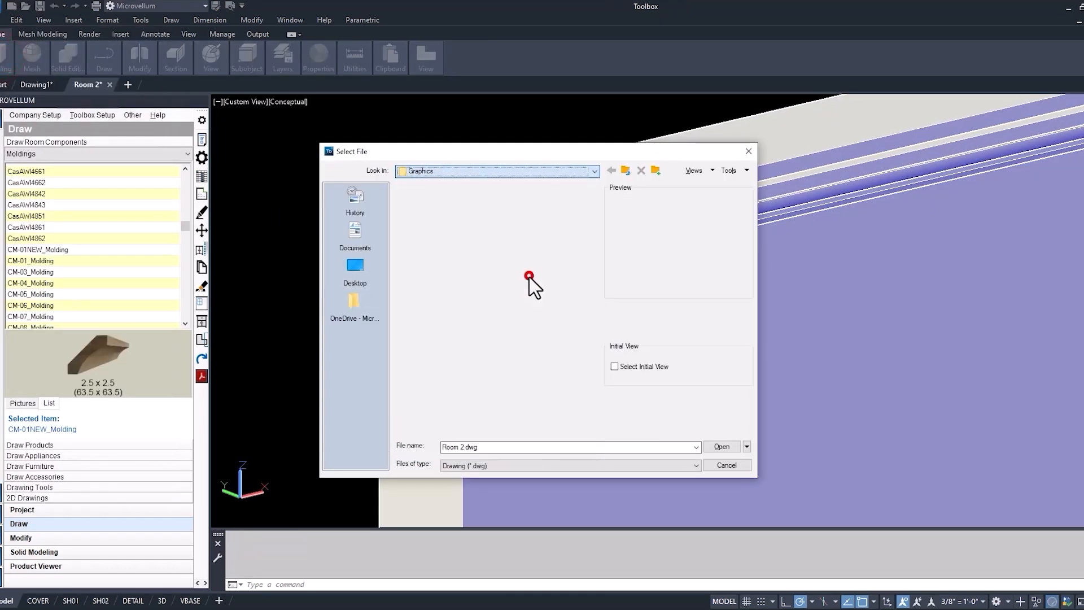
{"action": "left_click", "coordinate": [423, 268]}
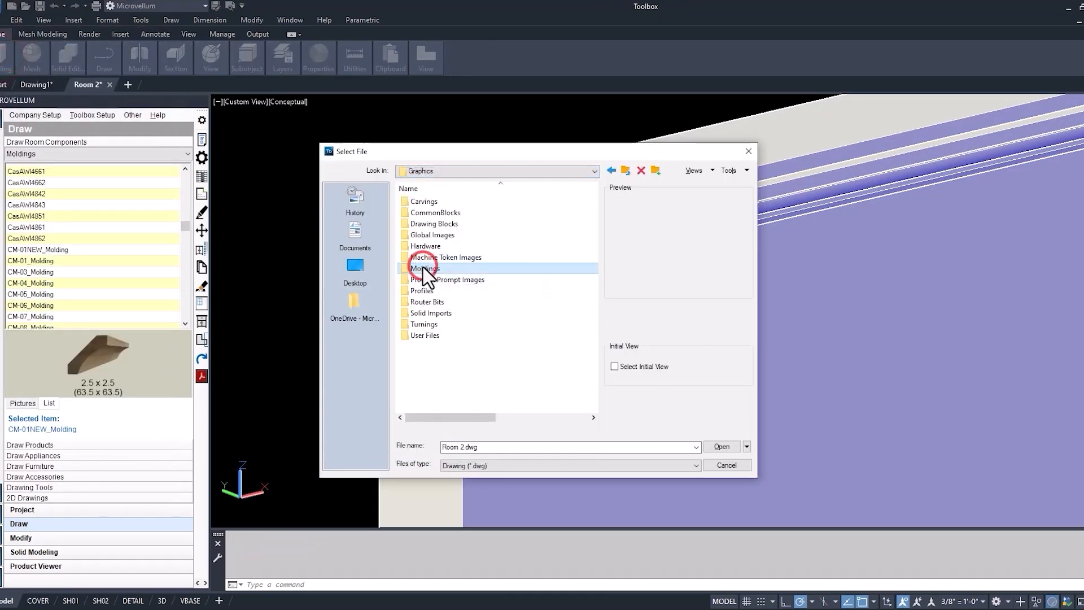
{"action": "double_click", "coordinate": [425, 269]}
{"action": "left_click_drag", "start_coordinate": [595, 195], "coordinate": [591, 246]}
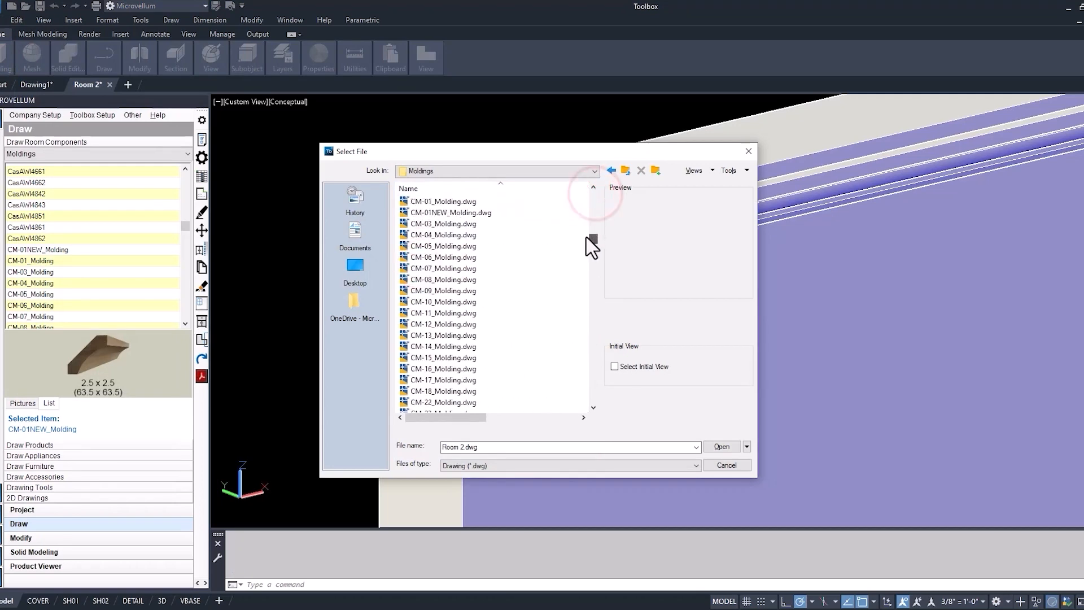
{"action": "double_click", "coordinate": [451, 213]}
- Stretch the midpoint of the molding profile's arc toward the diagonal edge so the curve bows inward, and close the drawing with changes saved
{"action": "left_click", "coordinate": [537, 343]}
{"action": "left_click", "coordinate": [535, 343]}
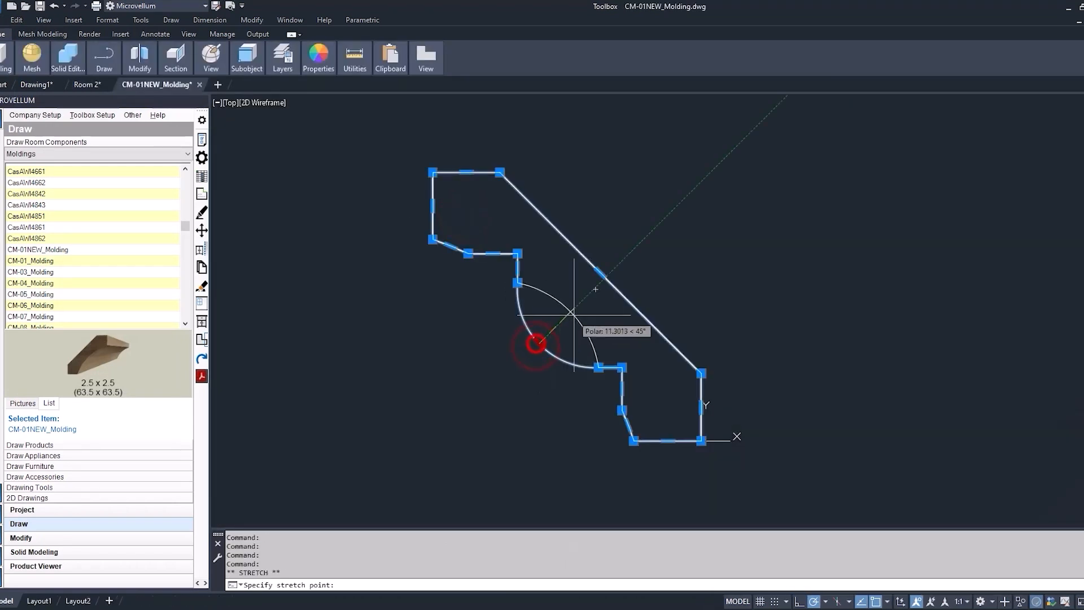
{"action": "left_click", "coordinate": [576, 308]}
{"action": "key", "text": "Escape"}
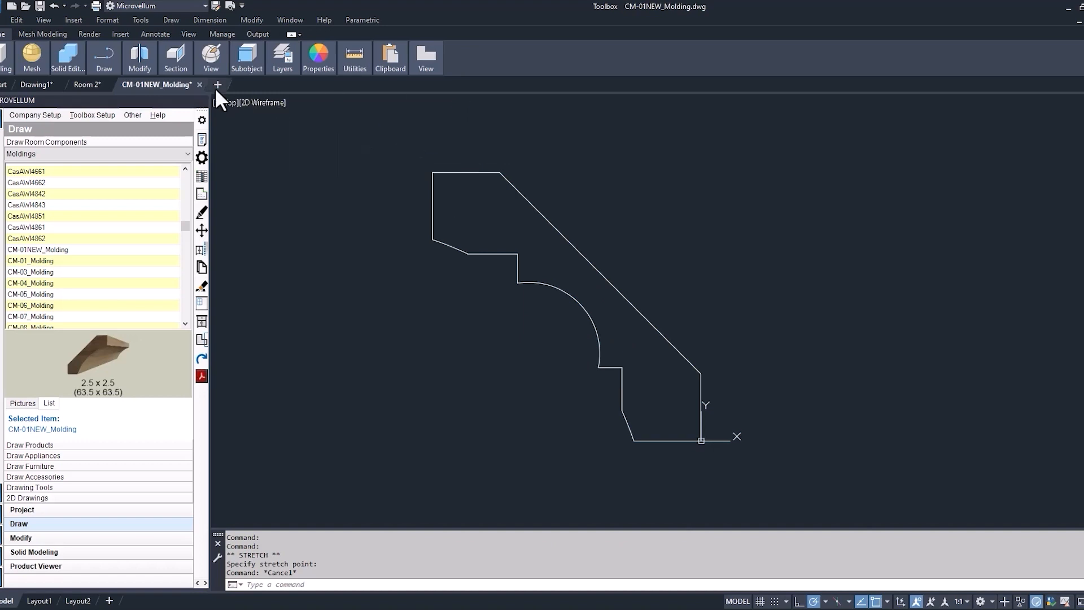
{"action": "left_click", "coordinate": [200, 84]}
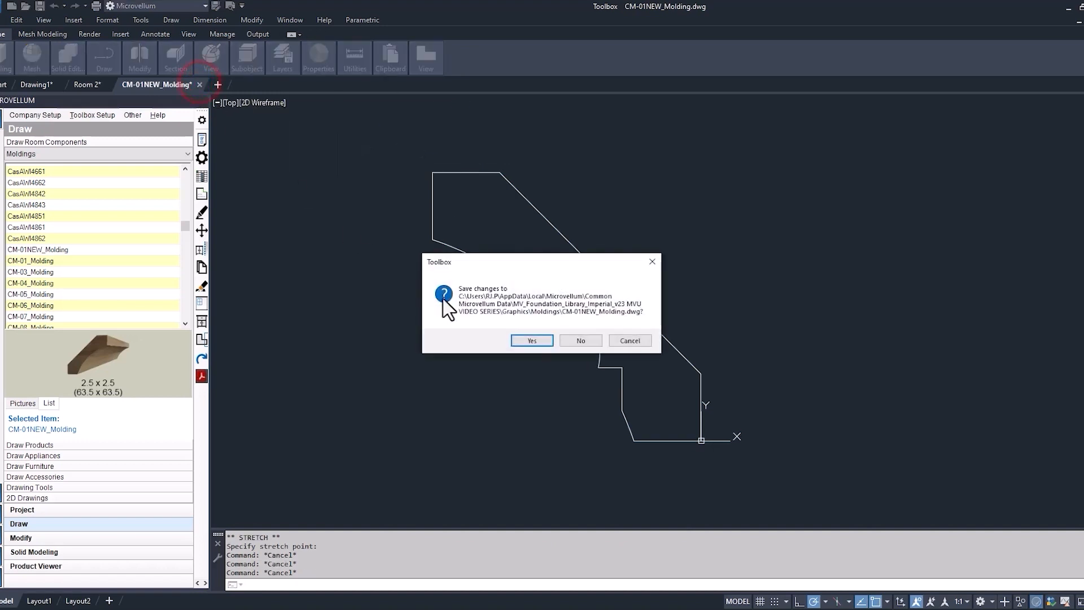
{"action": "left_click", "coordinate": [532, 340]}
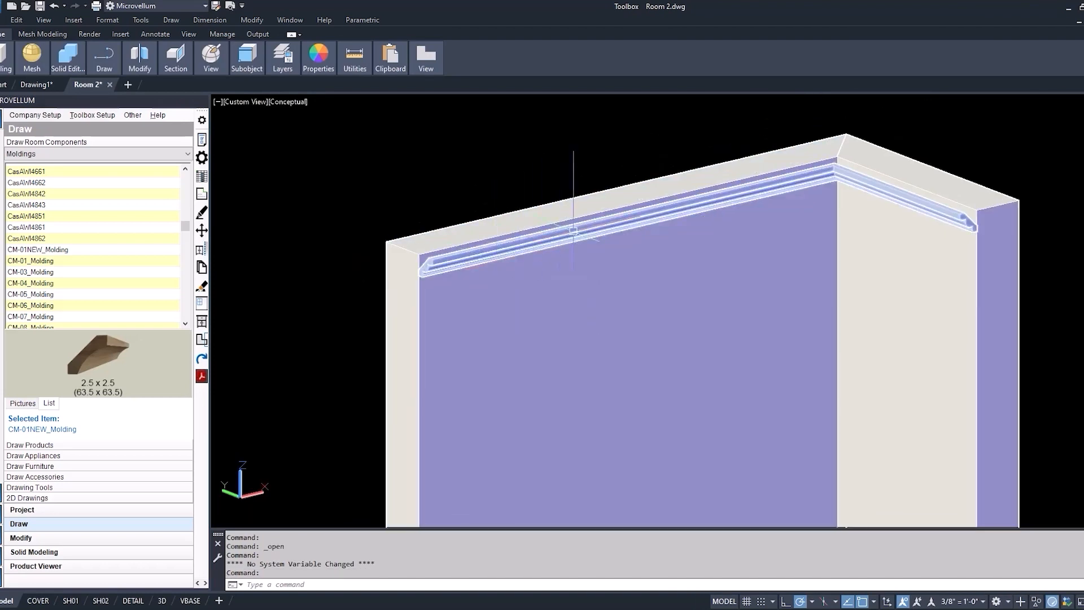
- Delete the existing molding along the top of the walls in Room 2
{"action": "mouse_move", "coordinate": [586, 233]}
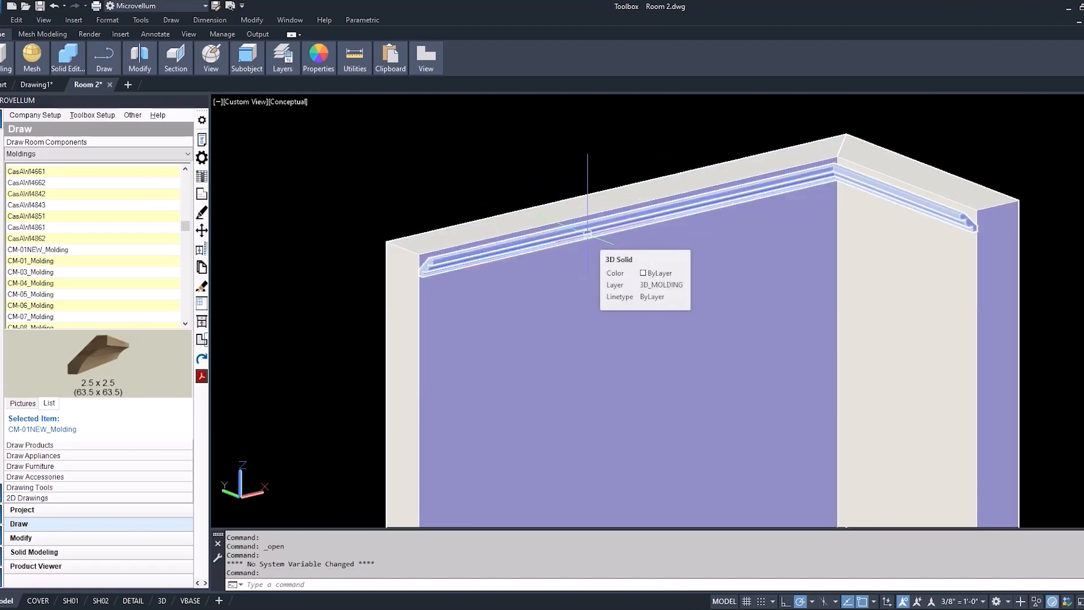
{"action": "left_click", "coordinate": [521, 249]}
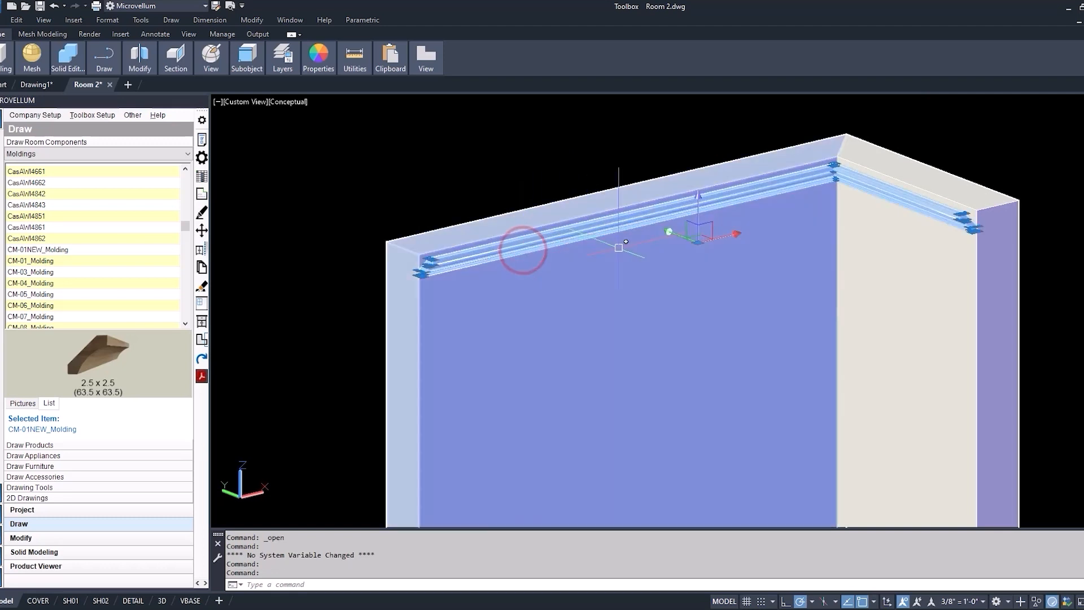
{"action": "key", "text": "Delete"}
{"action": "key", "text": "Escape"}
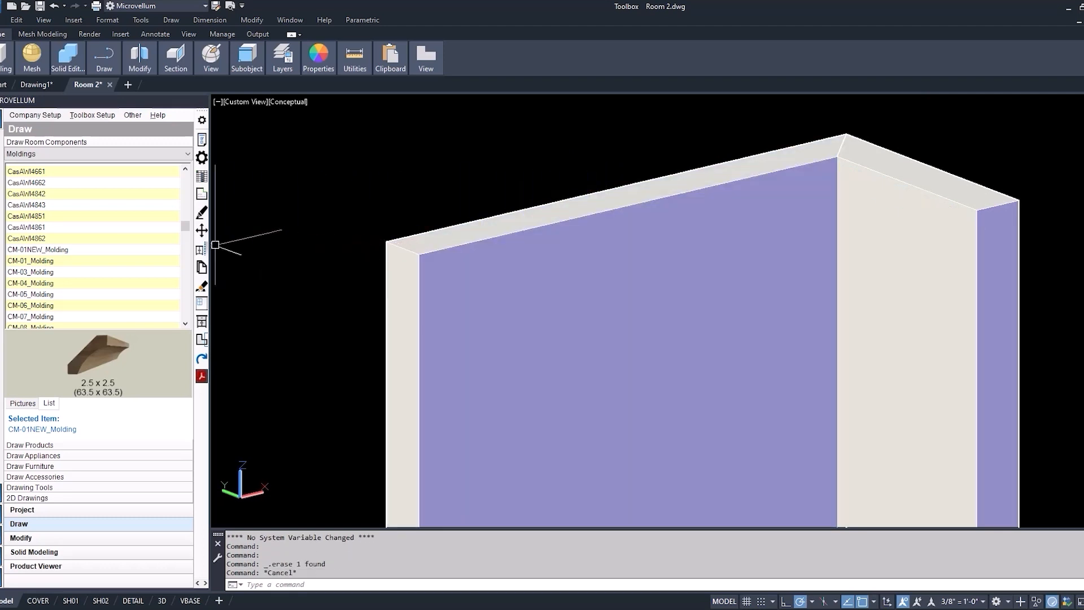
- Draw CM-01NEW_Molding along the base of both walls, running from the long wall's free end through the inside corner to the short wall's end
{"action": "right_click", "coordinate": [34, 250]}
{"action": "left_click", "coordinate": [96, 253]}
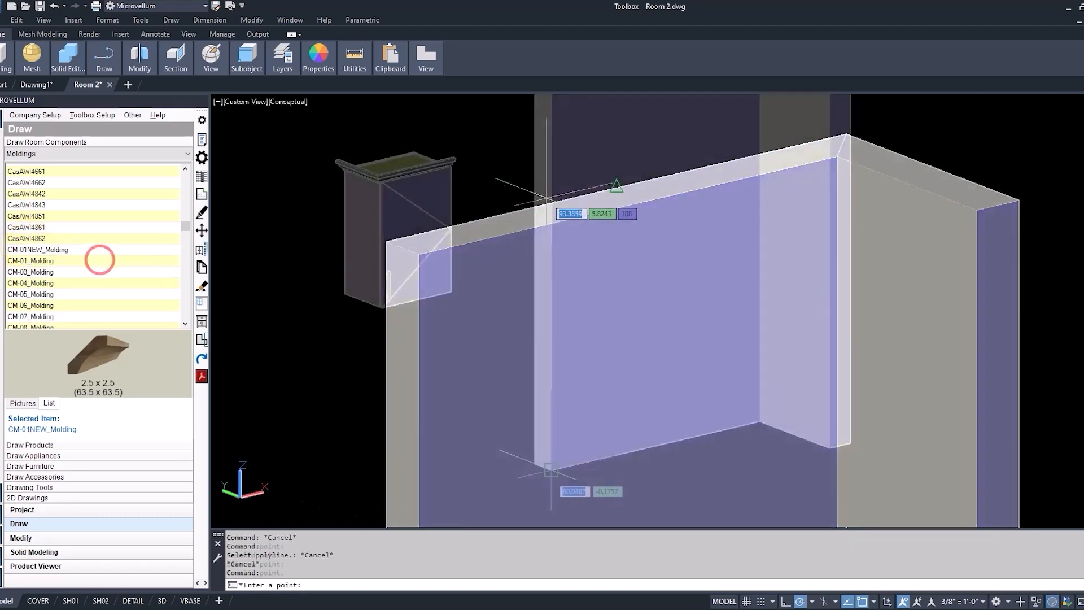
{"action": "left_click", "coordinate": [548, 476]}
{"action": "left_click", "coordinate": [762, 422]}
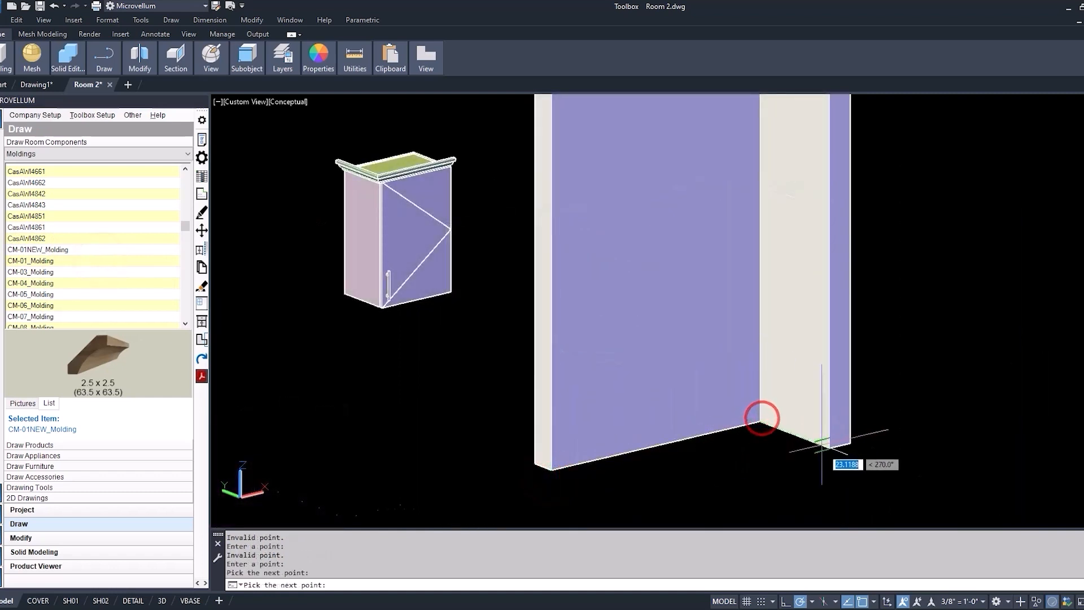
{"action": "left_click", "coordinate": [830, 451]}
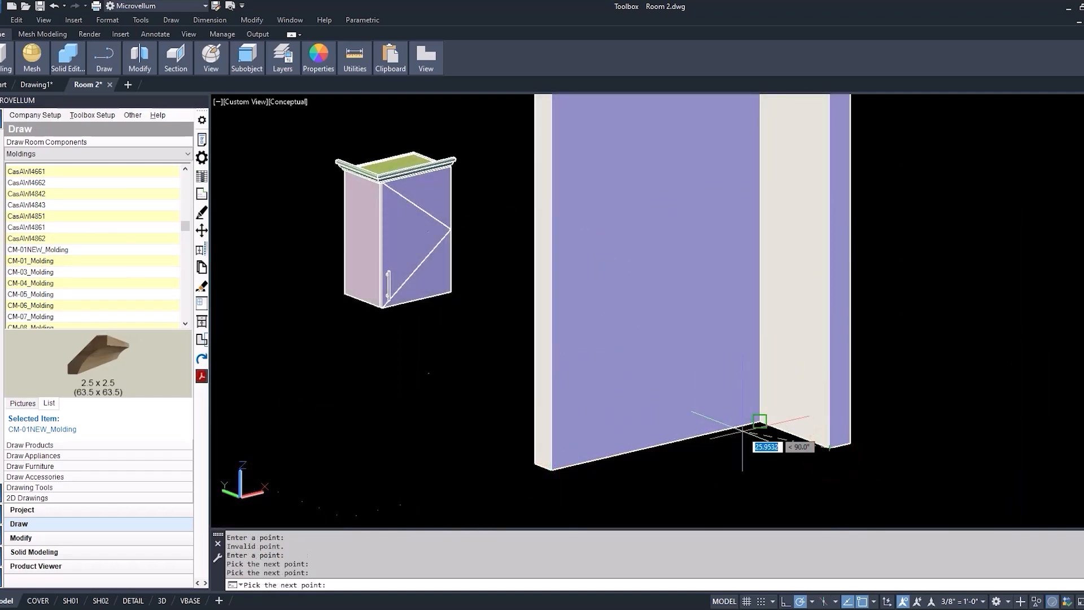
{"action": "key", "text": "Return"}
{"action": "left_click", "coordinate": [485, 356]}
{"action": "scroll", "coordinate": [525, 344], "scroll_direction": "down", "scroll_amount": 2}
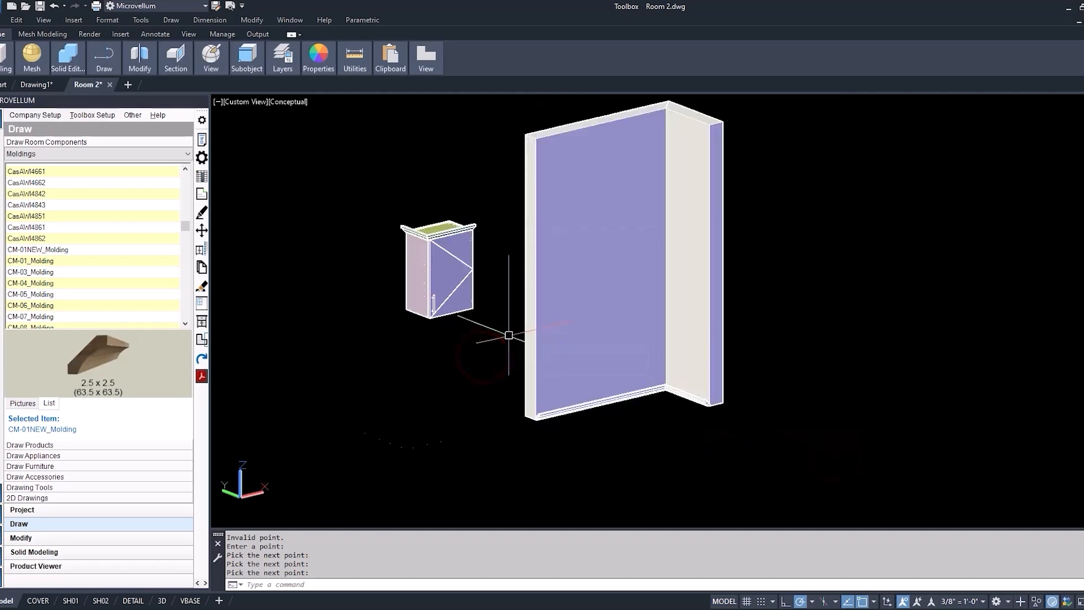
- Inspect the profile of the molding at the base of the walls, and delete that molding
{"action": "scroll", "coordinate": [537, 422], "scroll_direction": "up", "scroll_amount": 6}
{"action": "scroll", "coordinate": [536, 423], "scroll_direction": "up", "scroll_amount": 4}
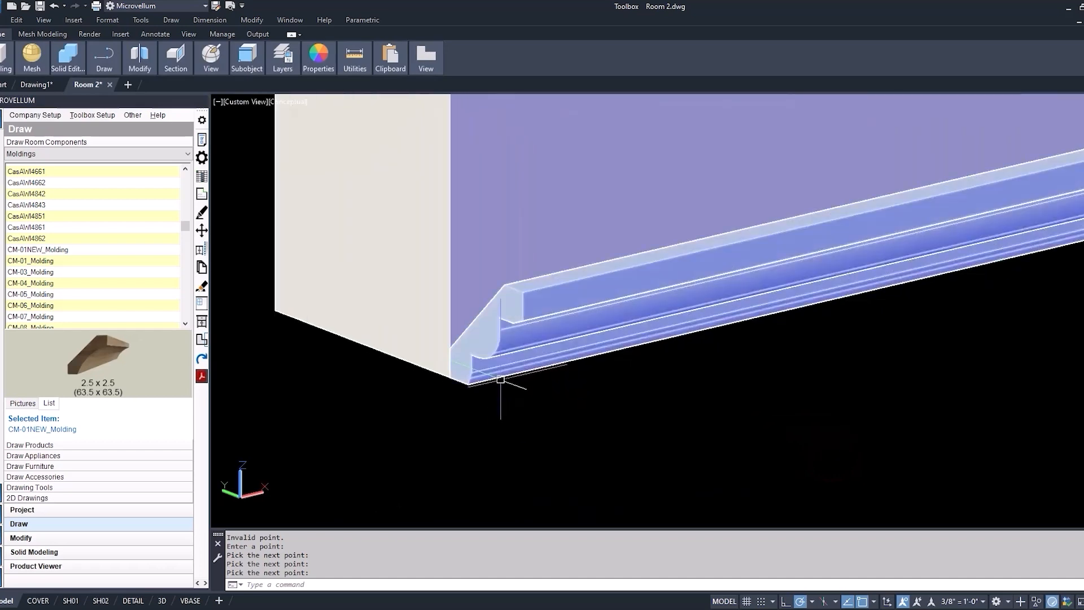
{"action": "scroll", "coordinate": [492, 364], "scroll_direction": "down", "scroll_amount": 2}
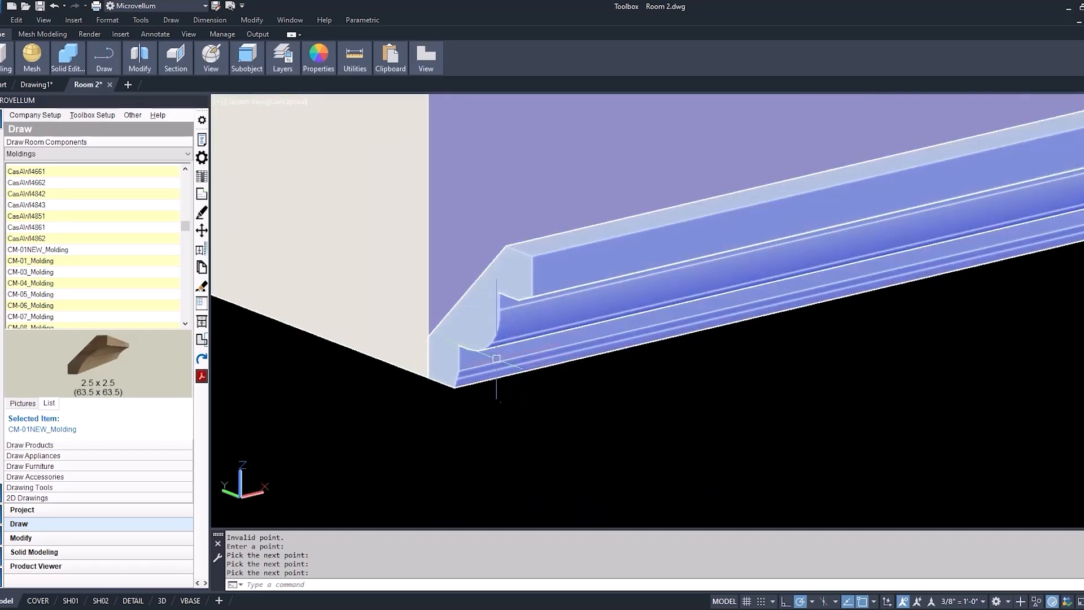
{"action": "scroll", "coordinate": [472, 347], "scroll_direction": "down", "scroll_amount": 3}
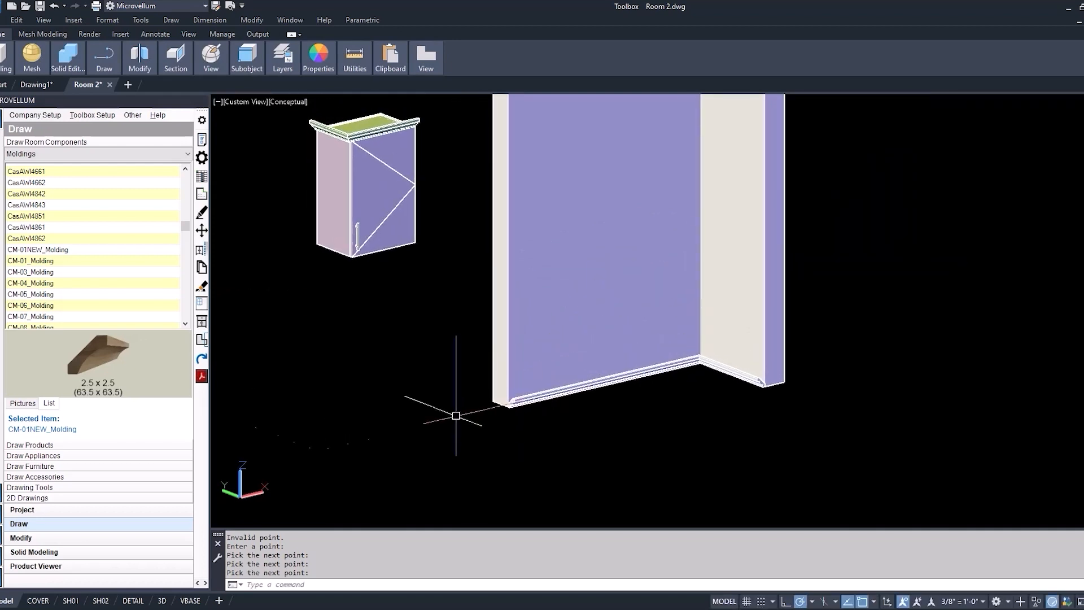
{"action": "scroll", "coordinate": [574, 392], "scroll_direction": "up", "scroll_amount": 2}
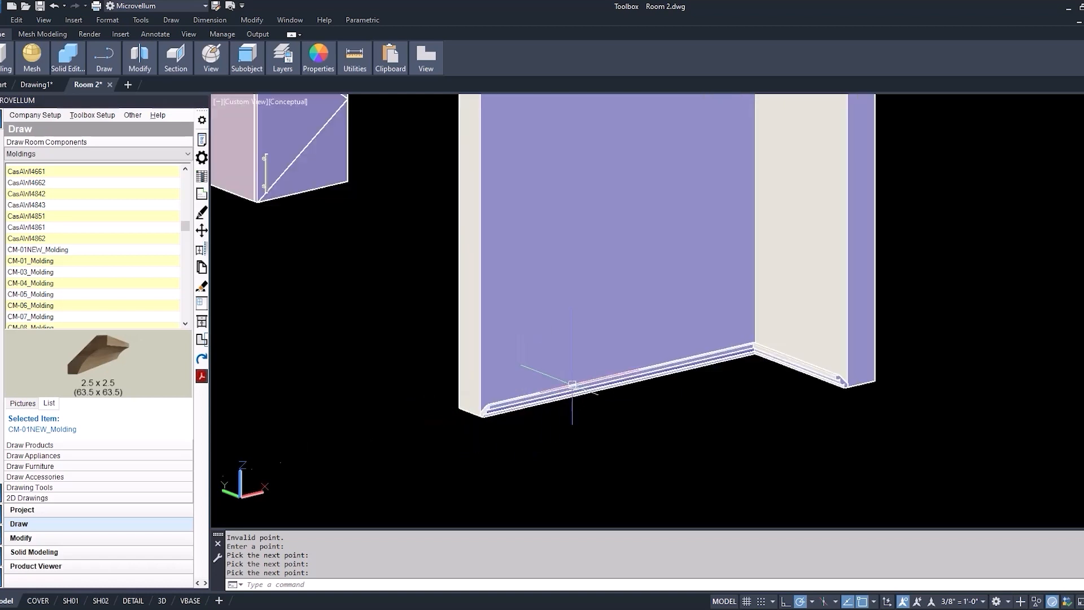
{"action": "key", "text": "Return"}
{"action": "left_click", "coordinate": [612, 384]}
{"action": "key", "text": "Delete"}
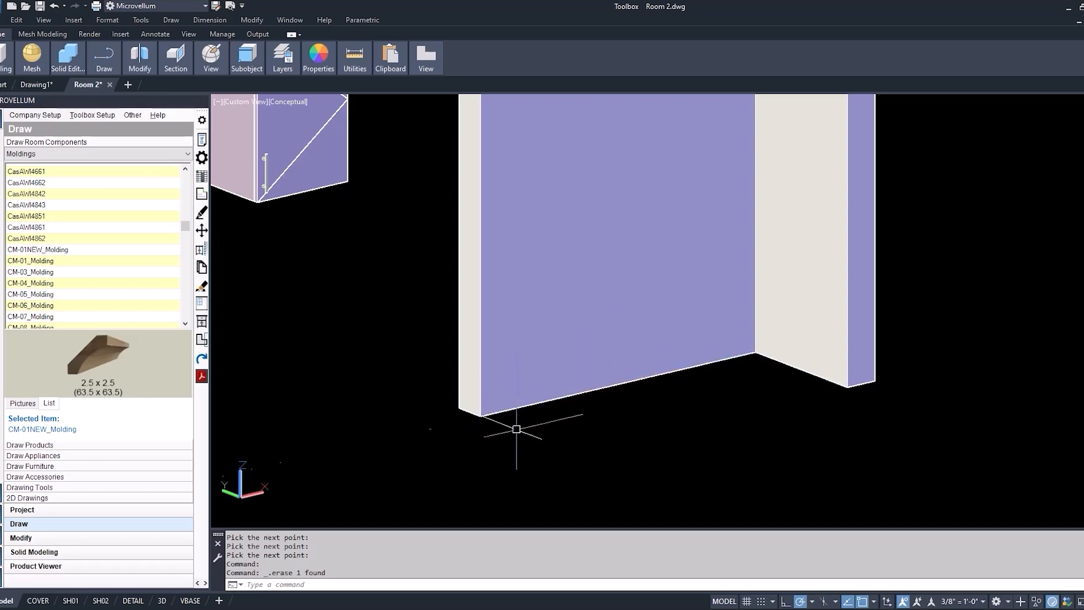
- Start the PURGE command and review the blocks among the non-purgeable items
{"action": "scroll", "coordinate": [448, 399], "scroll_direction": "down", "scroll_amount": 2}
{"action": "scroll", "coordinate": [484, 415], "scroll_direction": "up", "scroll_amount": 1}
{"action": "scroll", "coordinate": [485, 415], "scroll_direction": "down", "scroll_amount": 2}
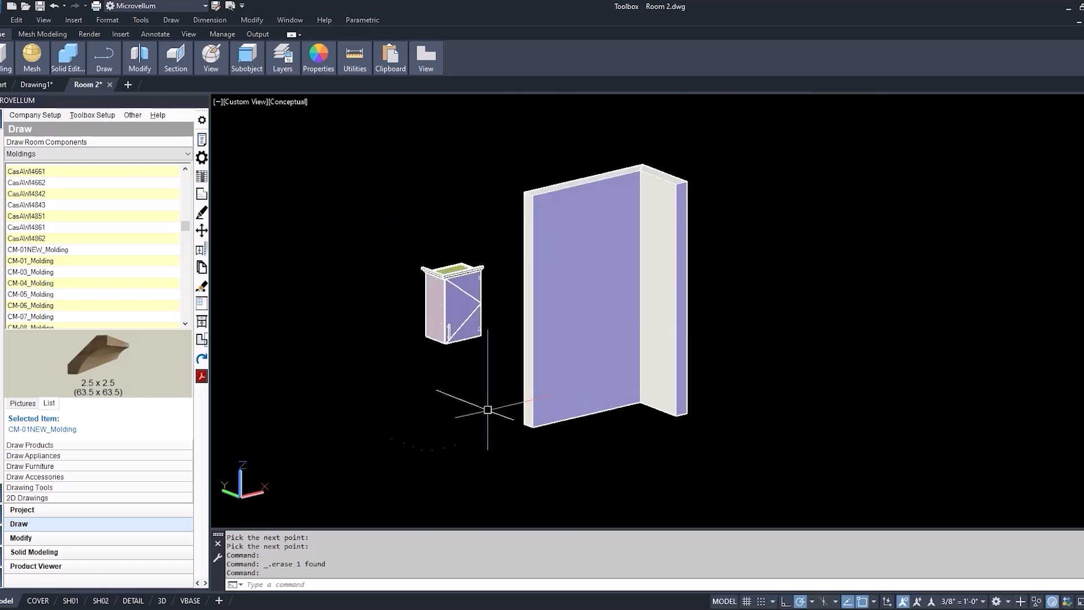
{"action": "type", "text": "PURGE"}
{"action": "key", "text": "Return"}
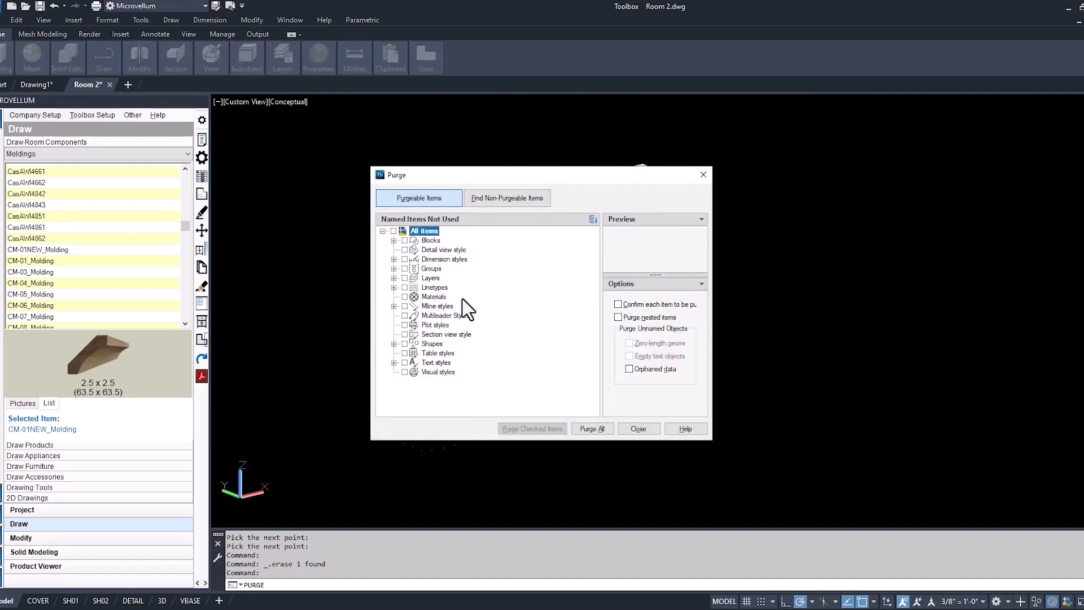
{"action": "left_click", "coordinate": [499, 202]}
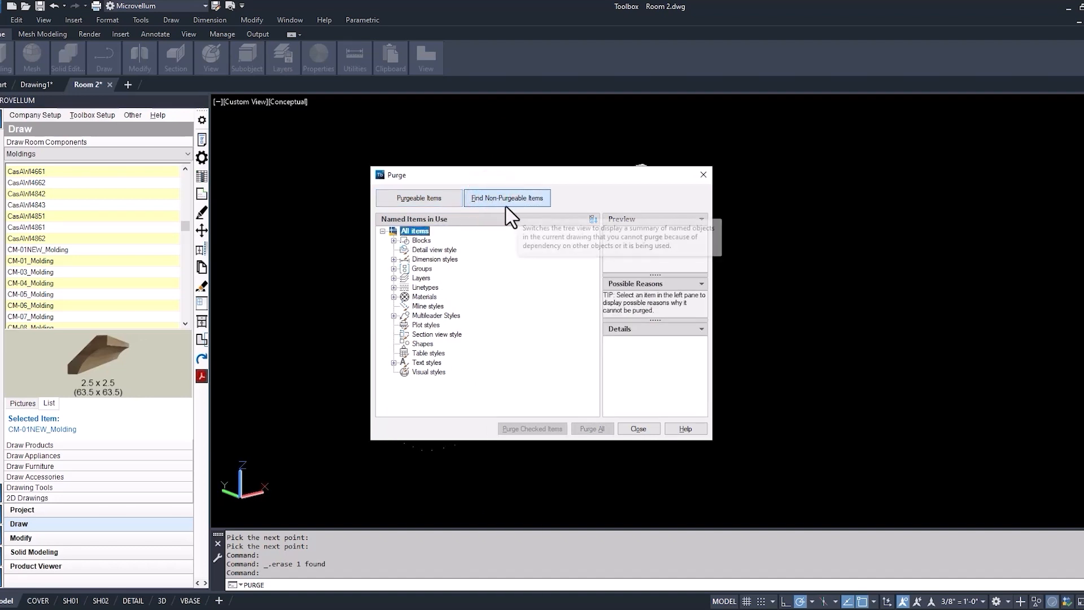
{"action": "left_click", "coordinate": [393, 240]}
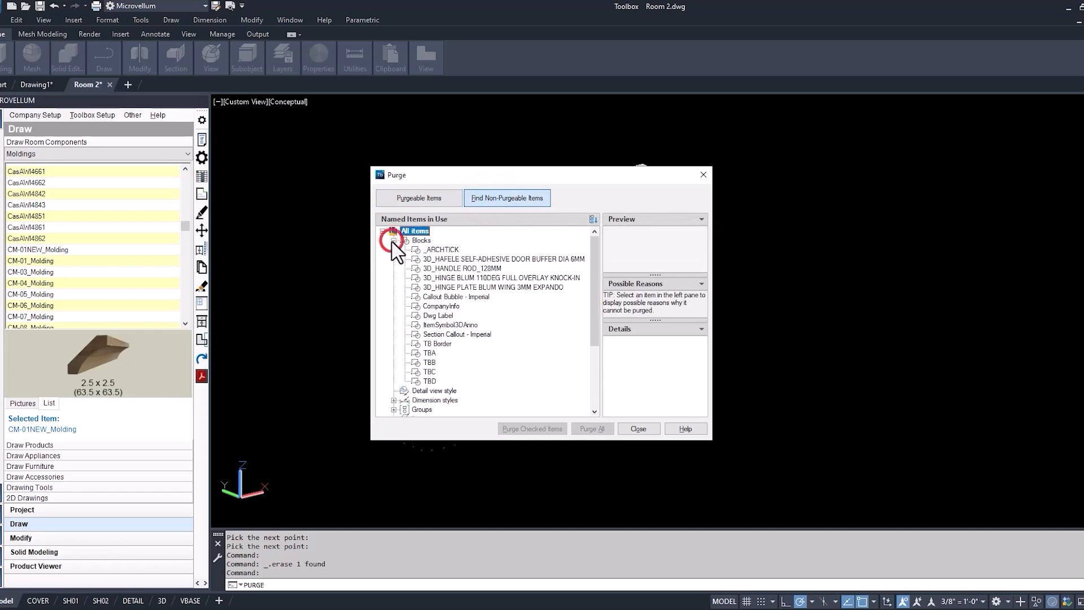
{"action": "left_click", "coordinate": [394, 240]}
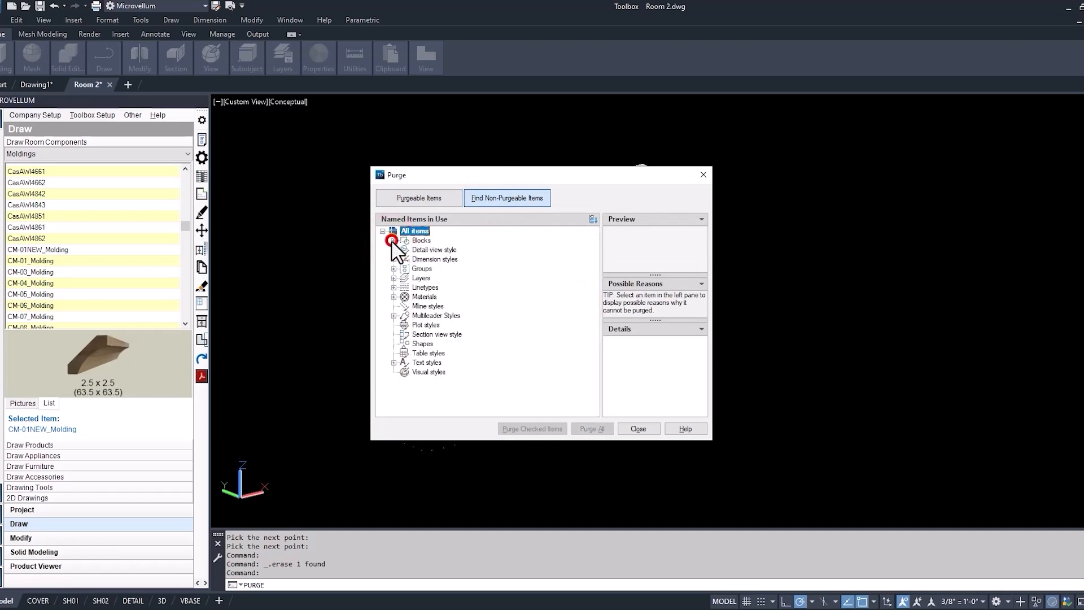
- Purge only the CM-01NEW_Molding block from the drawing's purgeable blocks, and close the Purge dialog
{"action": "left_click", "coordinate": [406, 199]}
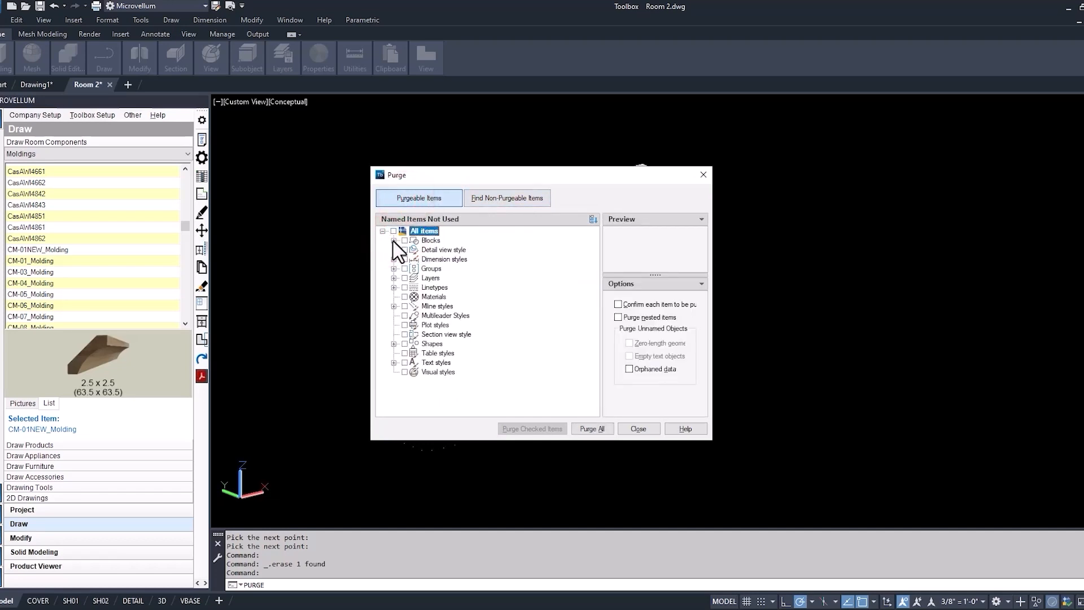
{"action": "left_click", "coordinate": [393, 240]}
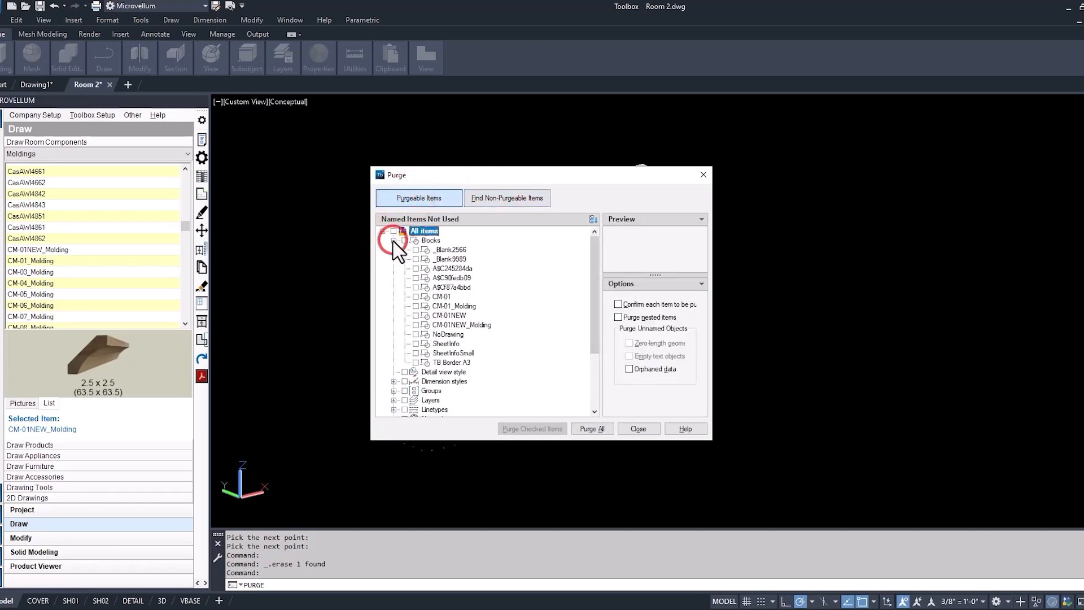
{"action": "left_click", "coordinate": [444, 316]}
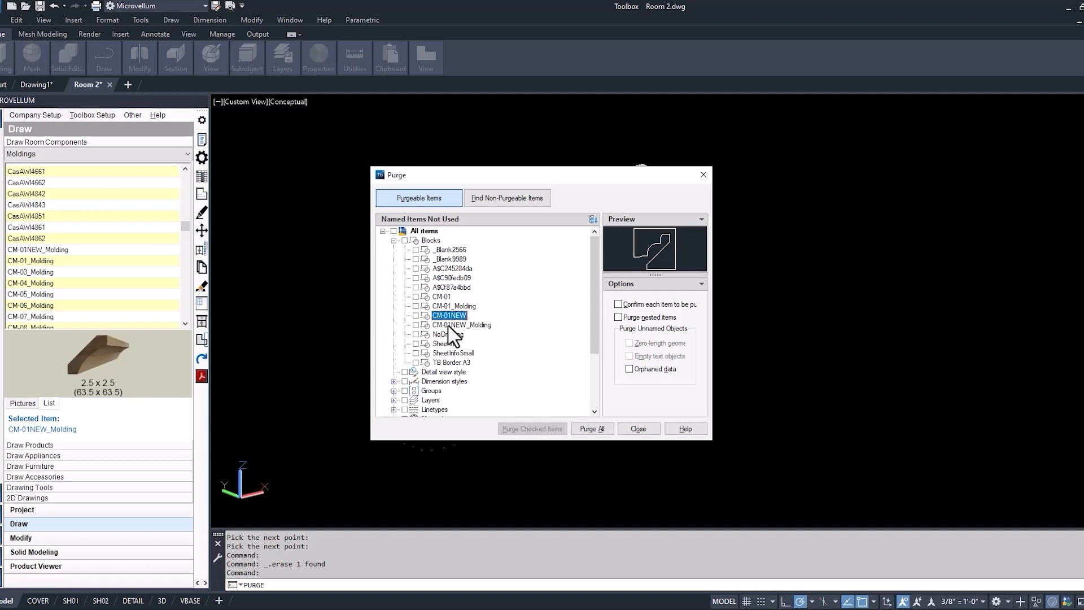
{"action": "left_click", "coordinate": [449, 325]}
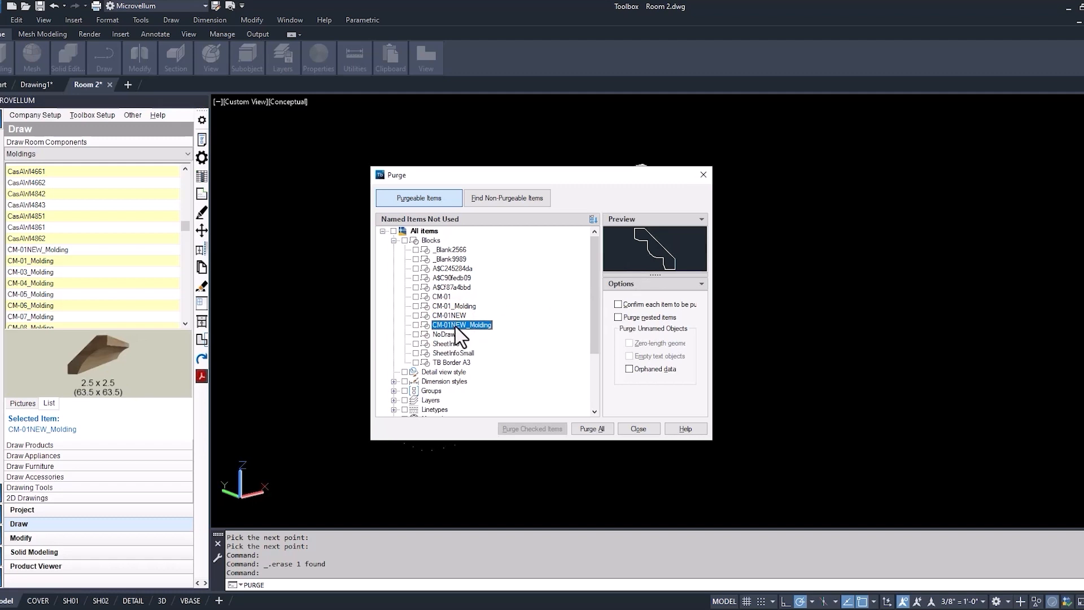
{"action": "left_click", "coordinate": [416, 325]}
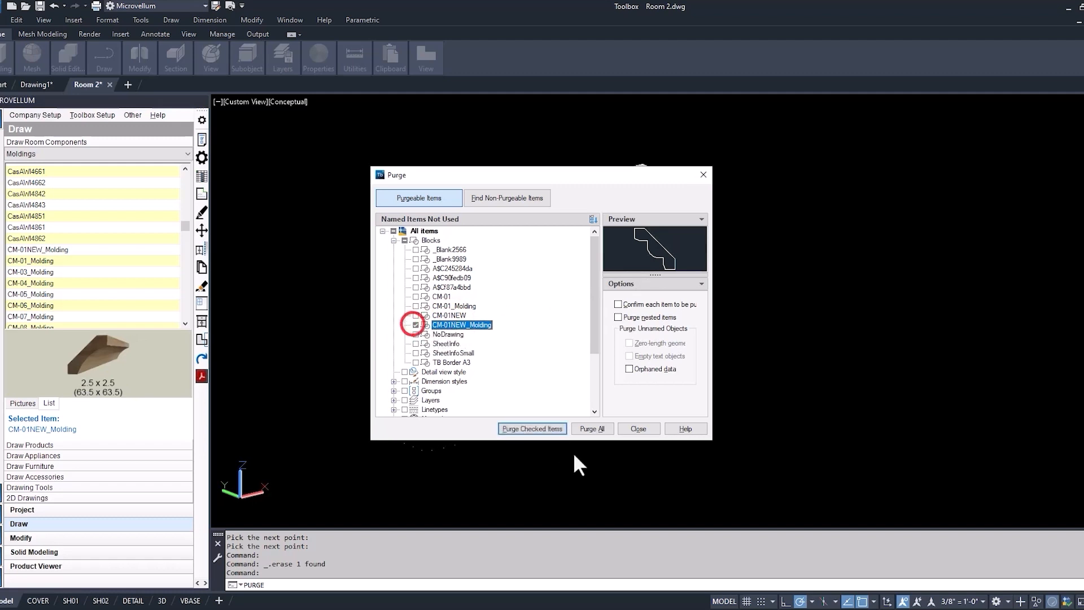
{"action": "left_click", "coordinate": [545, 427]}
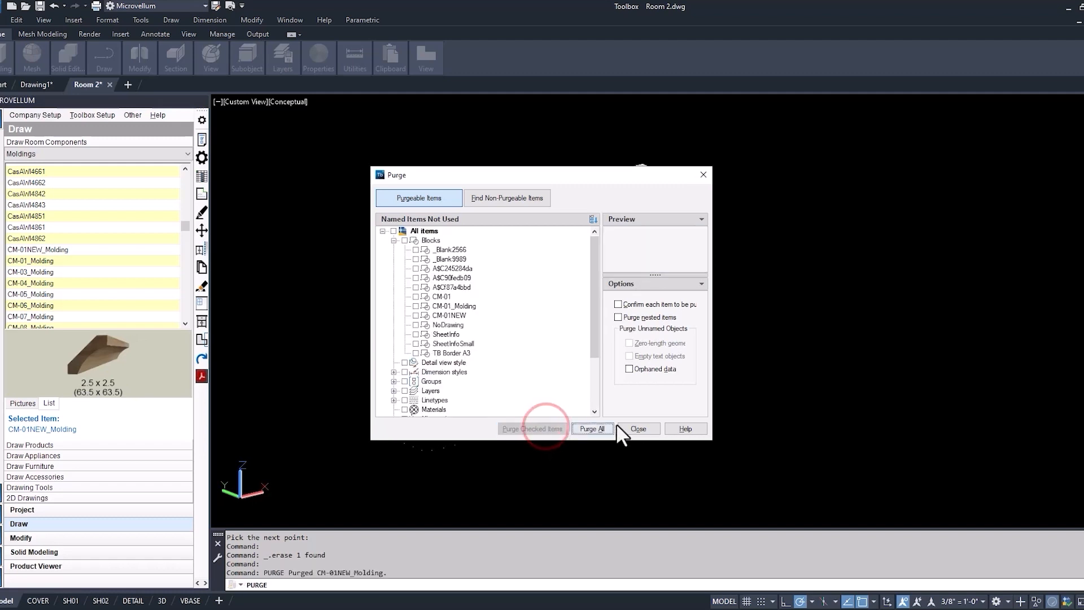
{"action": "left_click", "coordinate": [640, 429]}
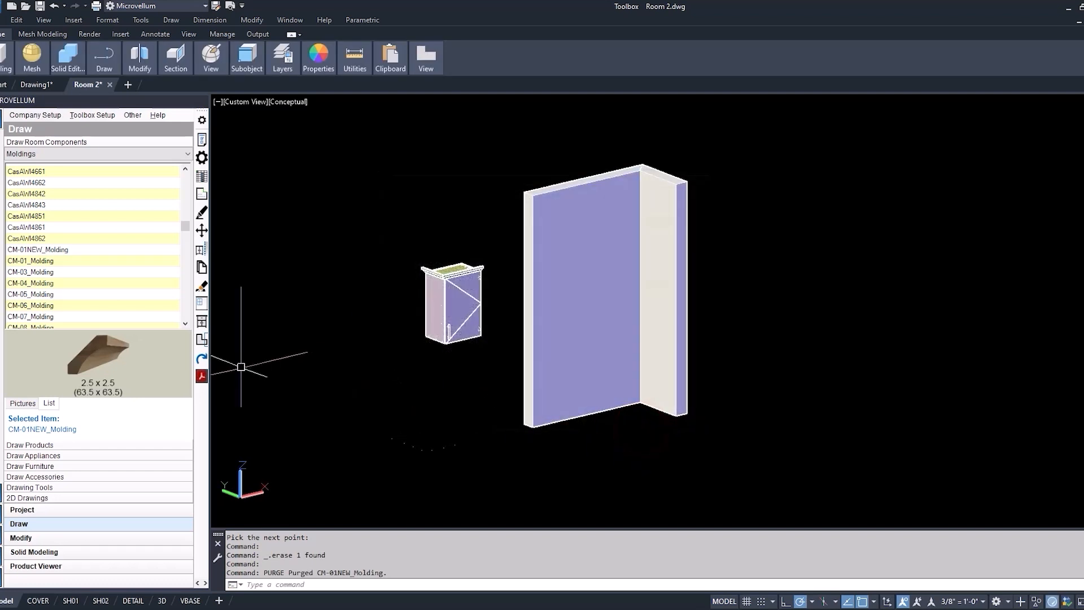
- Draw CM-01NEW_Molding along both walls by picking points, with height above floor 105.5 and each segment added to the project, and inspect its profile
{"action": "left_click", "coordinate": [74, 250]}
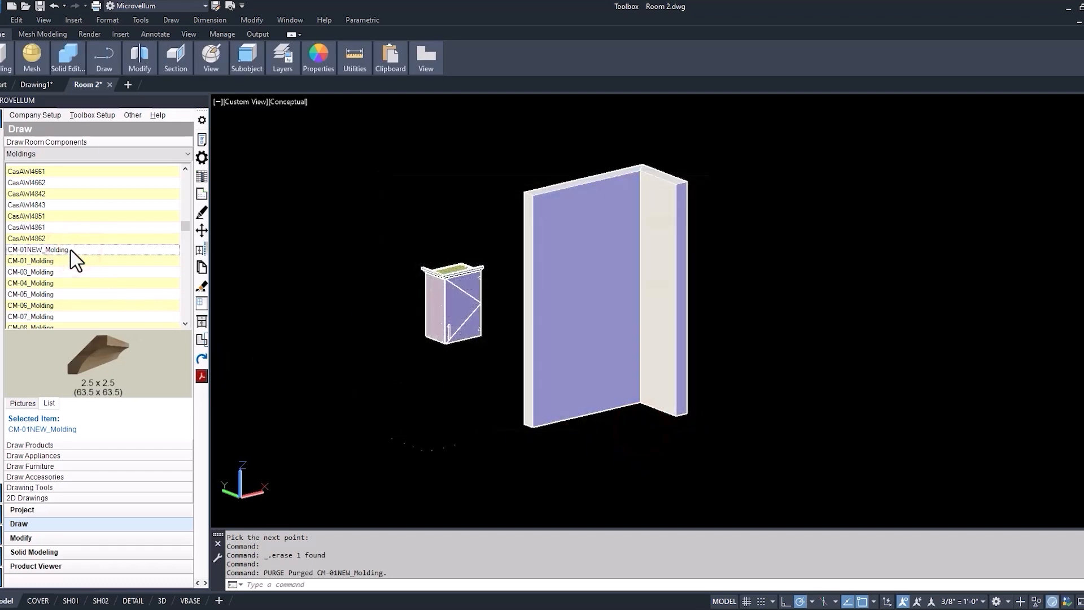
{"action": "right_click", "coordinate": [71, 250]}
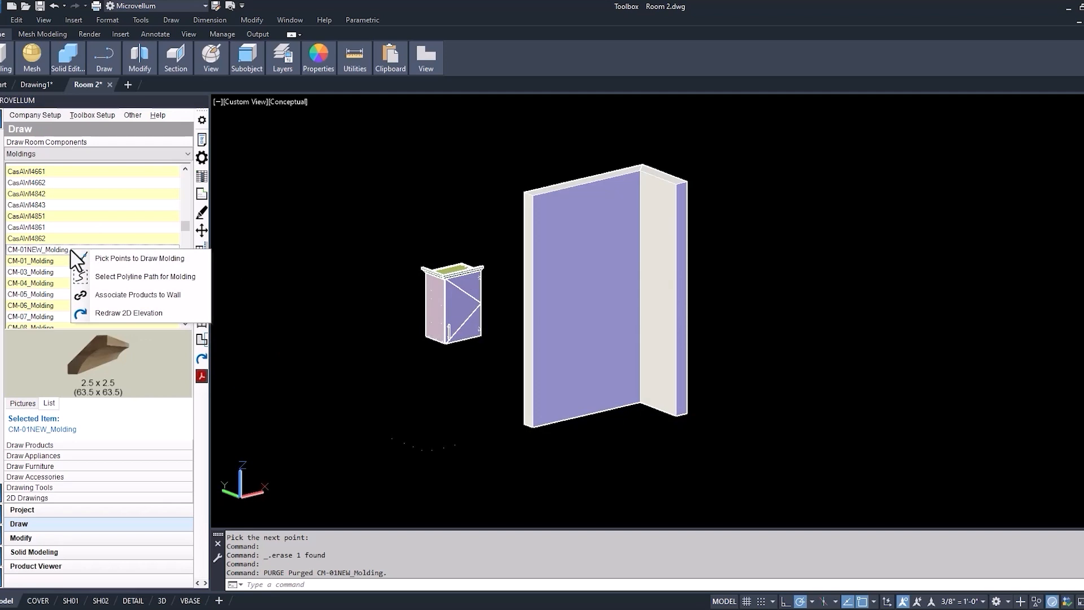
{"action": "left_click", "coordinate": [113, 262]}
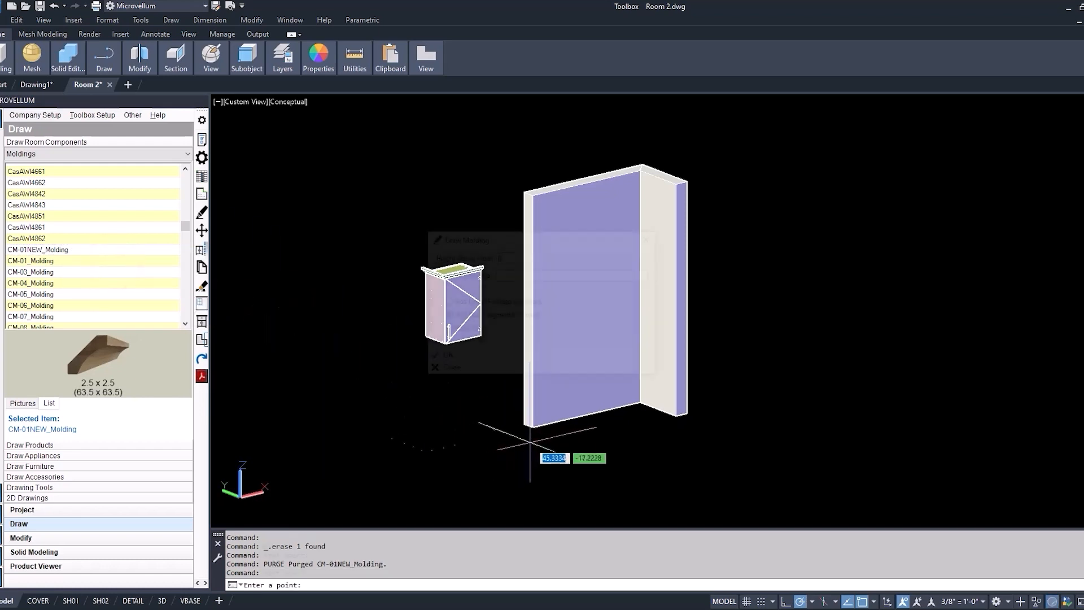
{"action": "left_click", "coordinate": [511, 257]}
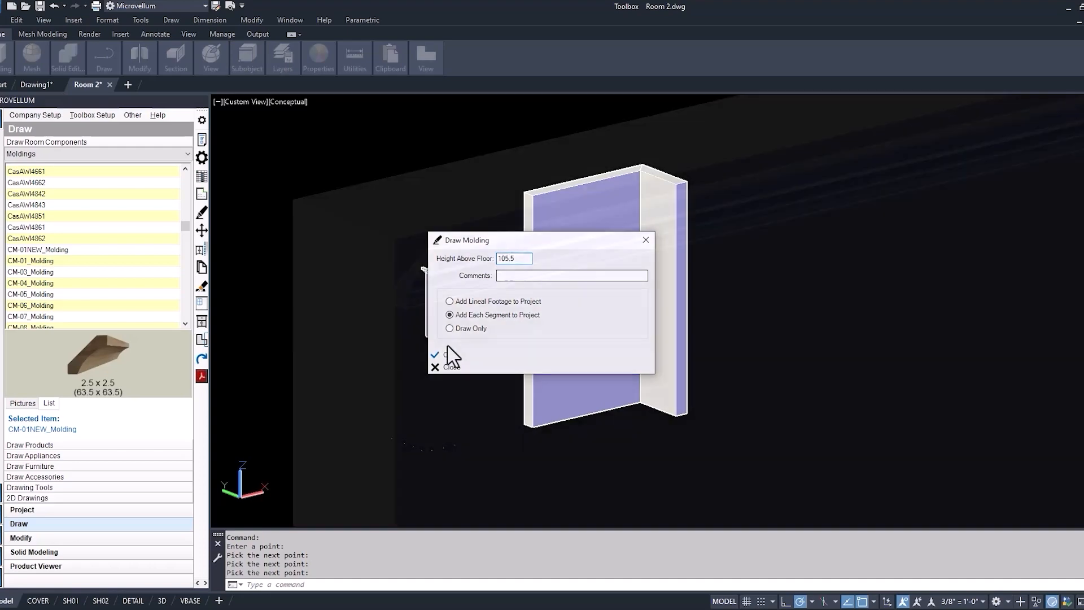
{"action": "left_click", "coordinate": [448, 355]}
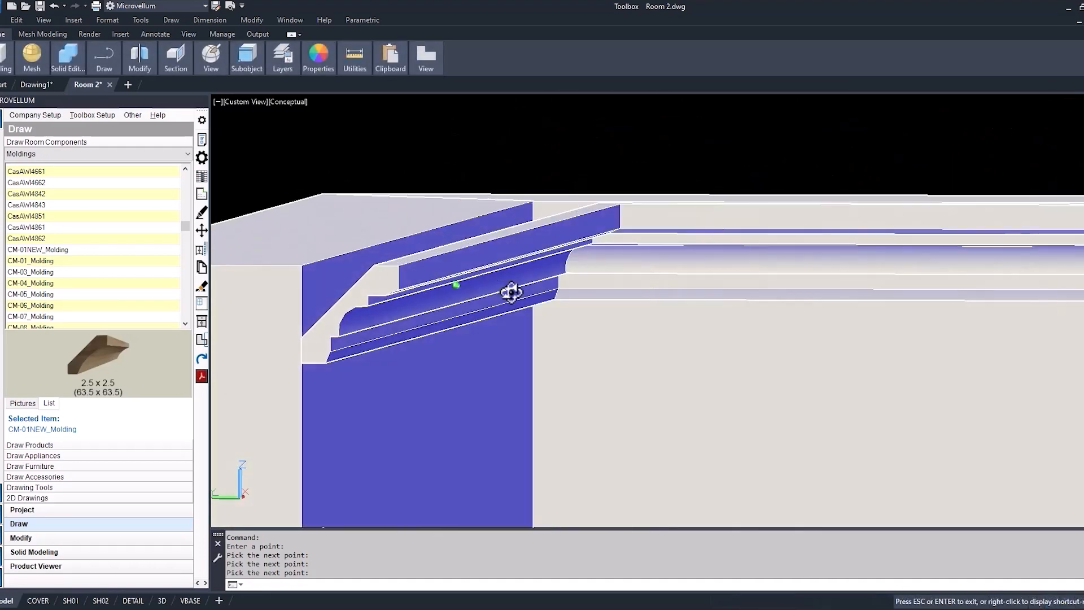
{"action": "left_click_drag", "start_coordinate": [511, 292], "coordinate": [464, 297]}
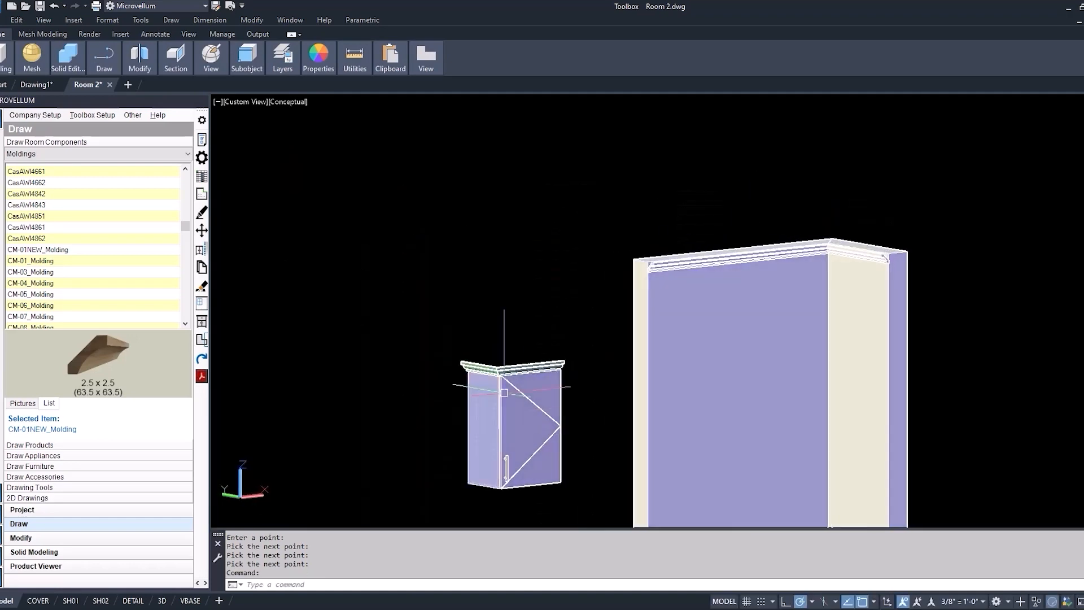
- Redraw the Upper 1 Door cabinet by accepting its product prompts as they are, and inspect its crown molding
{"action": "scroll", "coordinate": [564, 339], "scroll_direction": "up", "scroll_amount": 3}
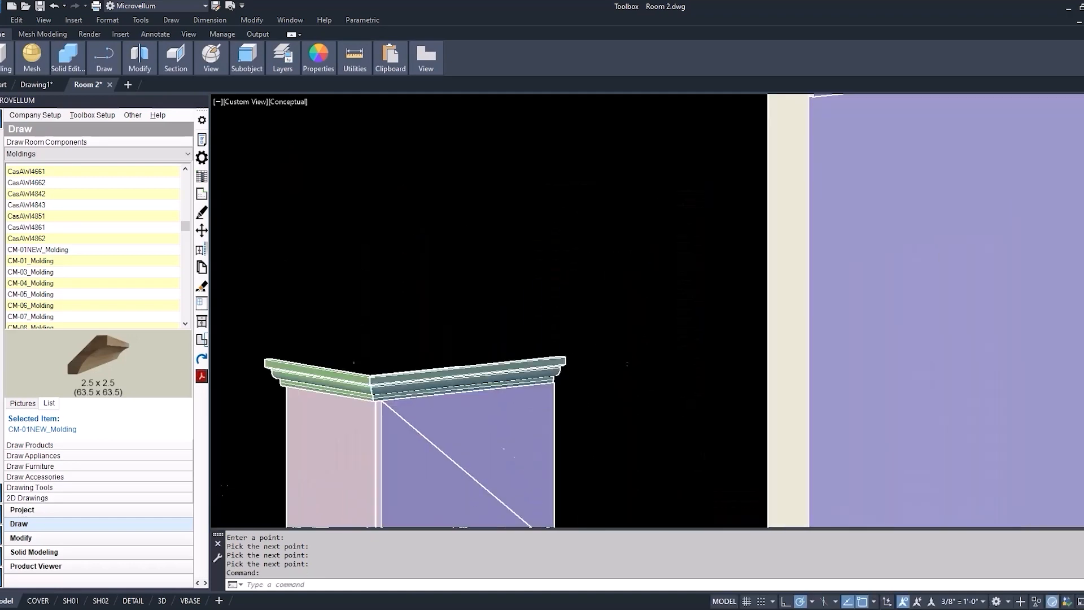
{"action": "middle_click_drag", "start_coordinate": [522, 396], "coordinate": [581, 334]}
{"action": "left_click", "coordinate": [201, 139]}
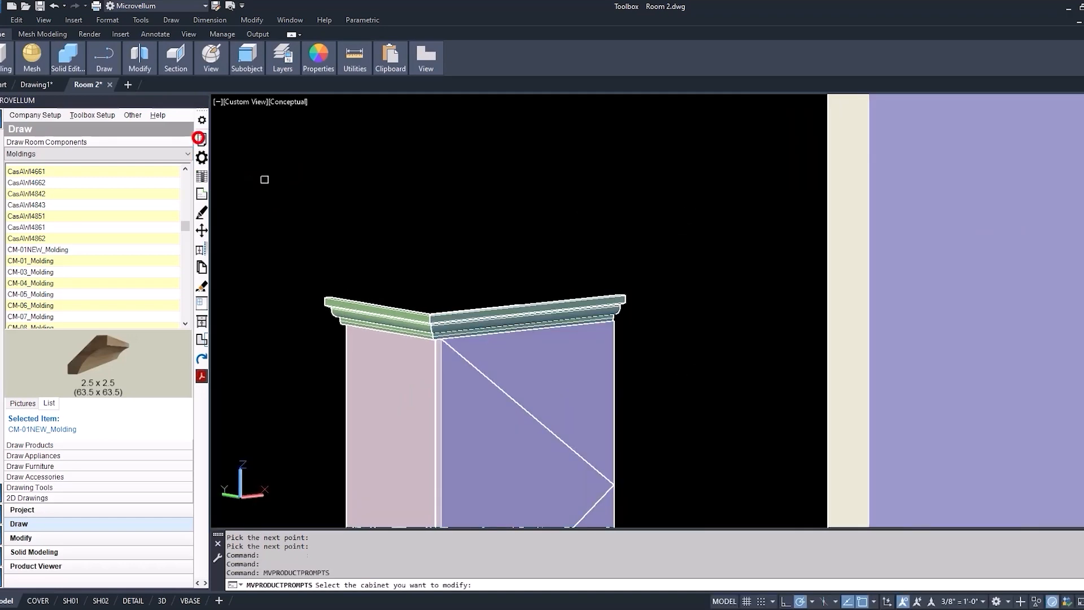
{"action": "left_click", "coordinate": [356, 314]}
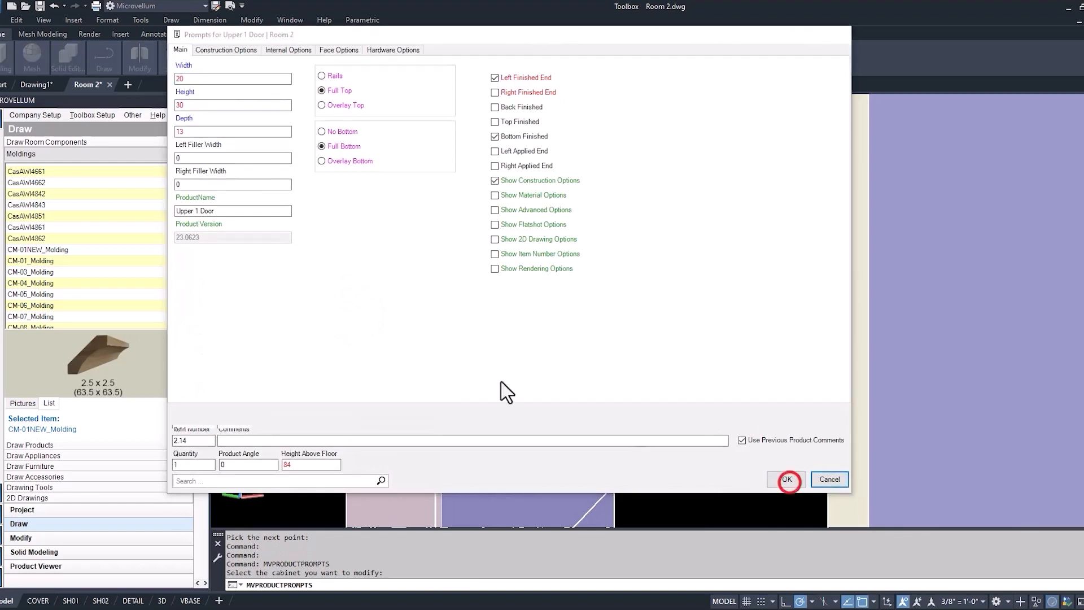
{"action": "left_click", "coordinate": [788, 480]}
{"action": "left_click", "coordinate": [638, 342]}
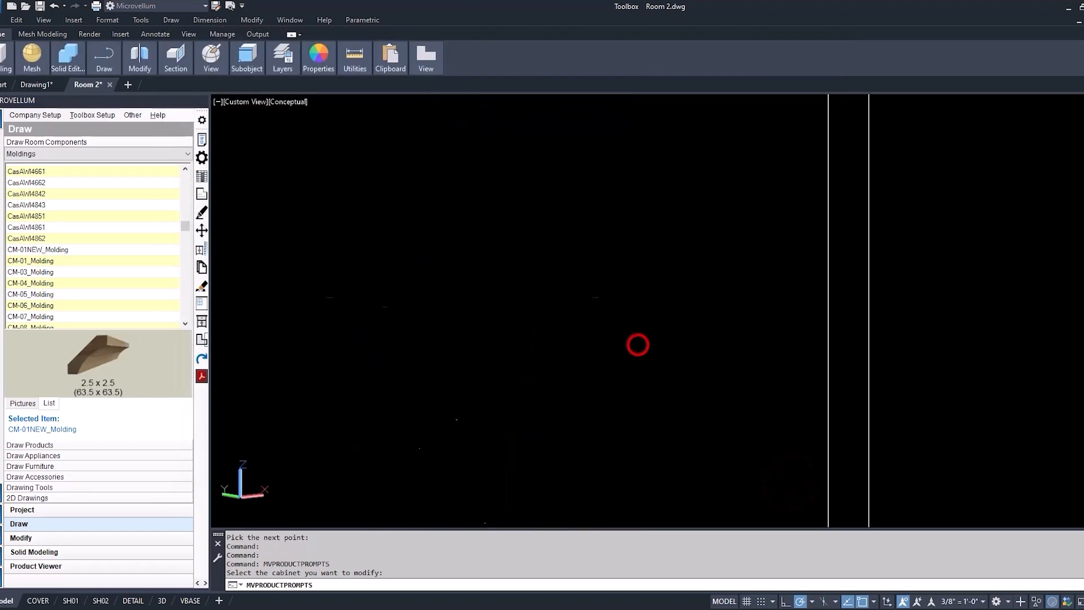
{"action": "scroll", "coordinate": [332, 324], "scroll_direction": "up", "scroll_amount": 6}
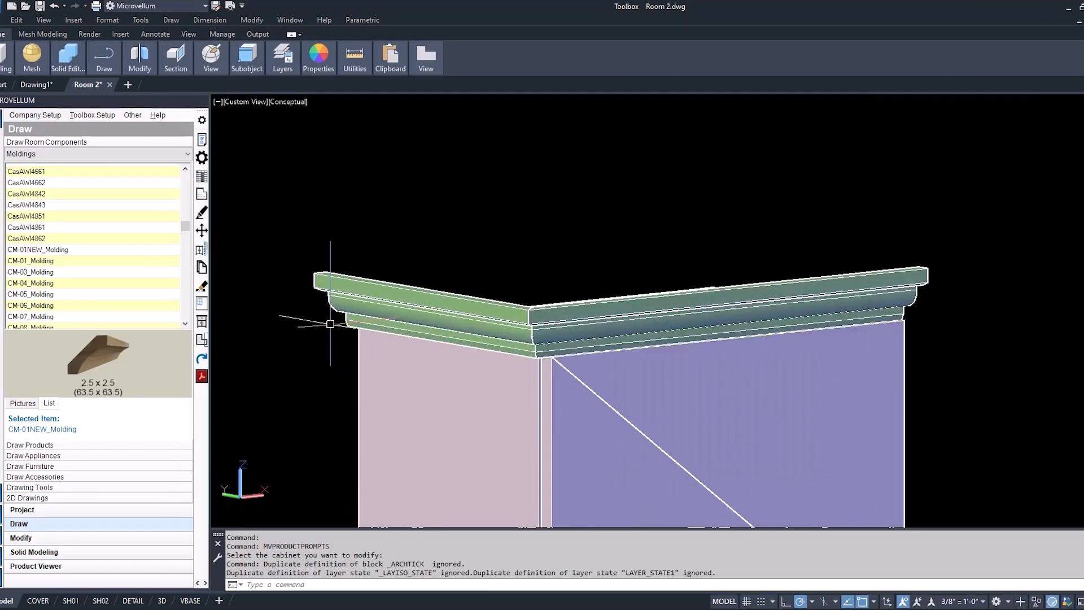
{"action": "scroll", "coordinate": [449, 243], "scroll_direction": "down", "scroll_amount": 5}
{"action": "middle_click_drag", "start_coordinate": [449, 243], "coordinate": [493, 208]}
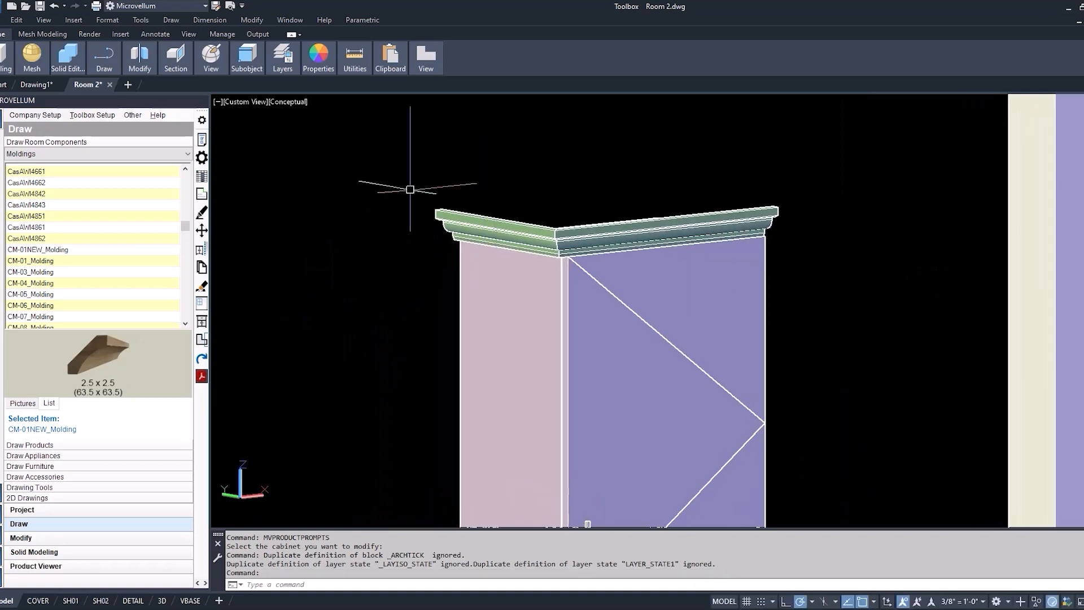
- Open the CM-01NEW.DWG profile drawing from the Profiles folder under the library's Graphics folder
{"action": "left_click", "coordinate": [18, 64]}
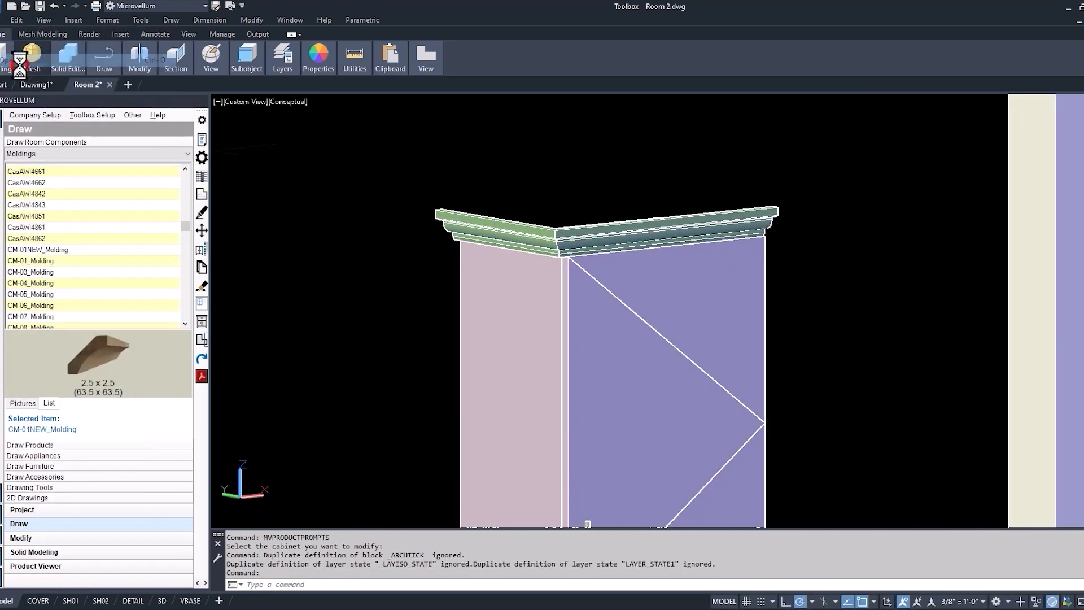
{"action": "left_click", "coordinate": [593, 171]}
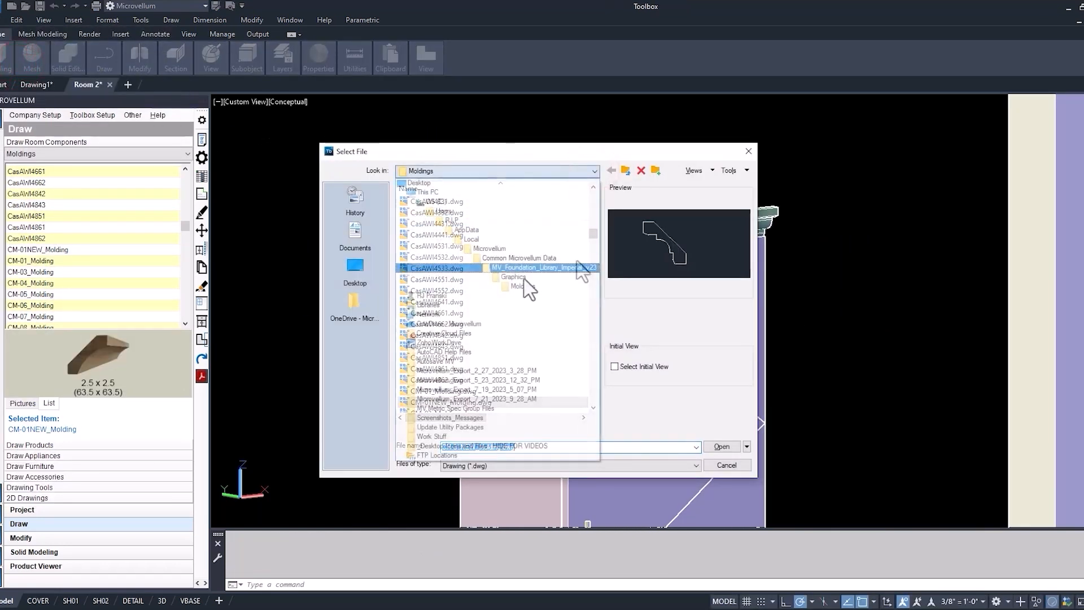
{"action": "left_click", "coordinate": [519, 279]}
{"action": "double_click", "coordinate": [422, 291]}
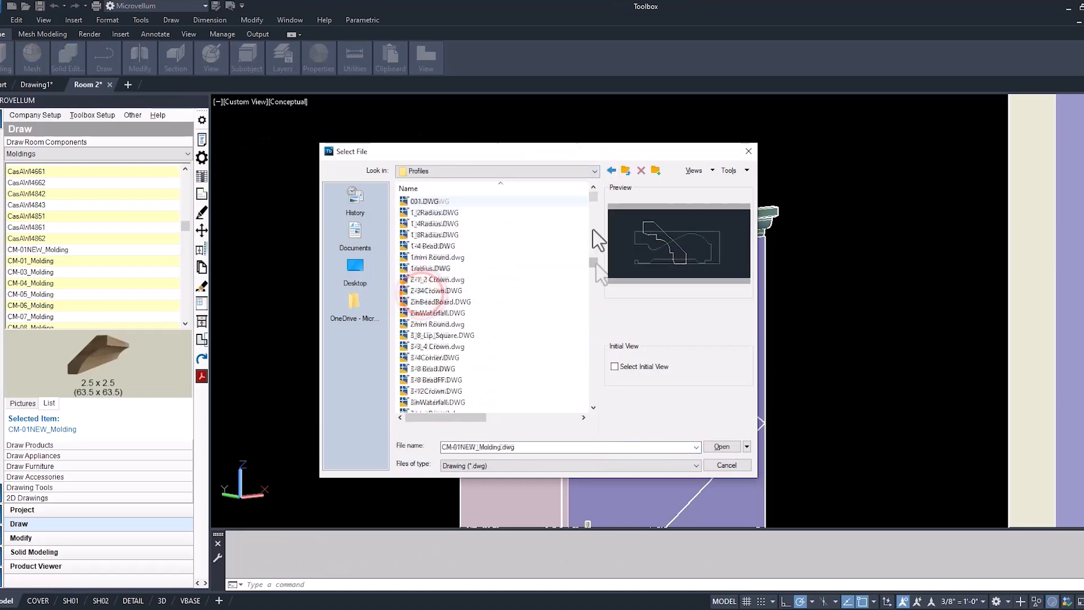
{"action": "left_click_drag", "start_coordinate": [598, 234], "coordinate": [596, 262]}
{"action": "left_click", "coordinate": [448, 247]}
{"action": "double_click", "coordinate": [448, 247]}
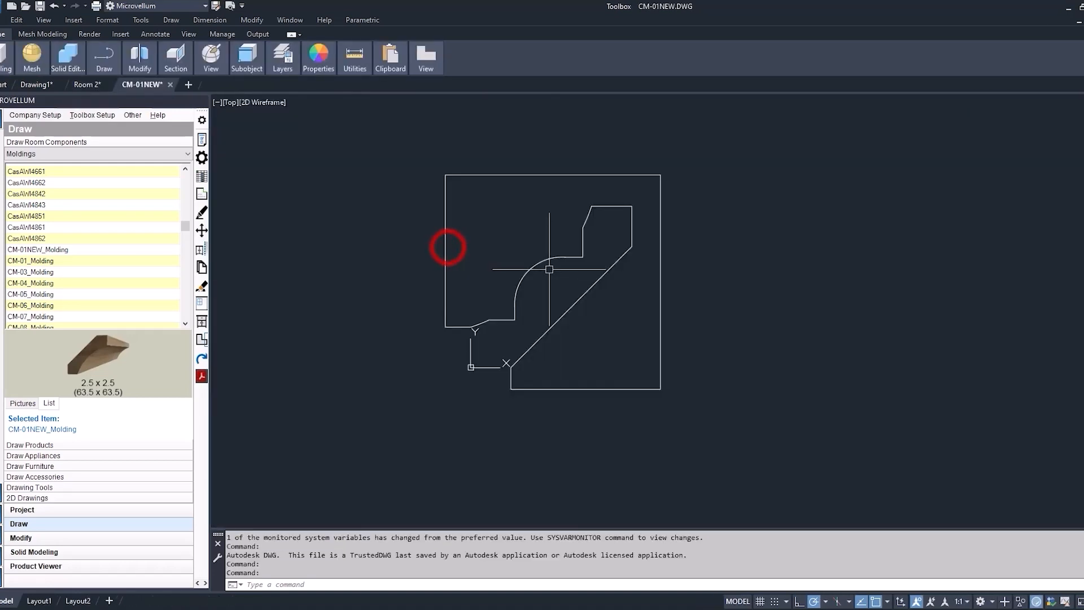
- Stretch the midpoint of the CM-01NEW profile's arc inward to make the curve concave, then save and close the drawing
{"action": "left_click", "coordinate": [537, 266]}
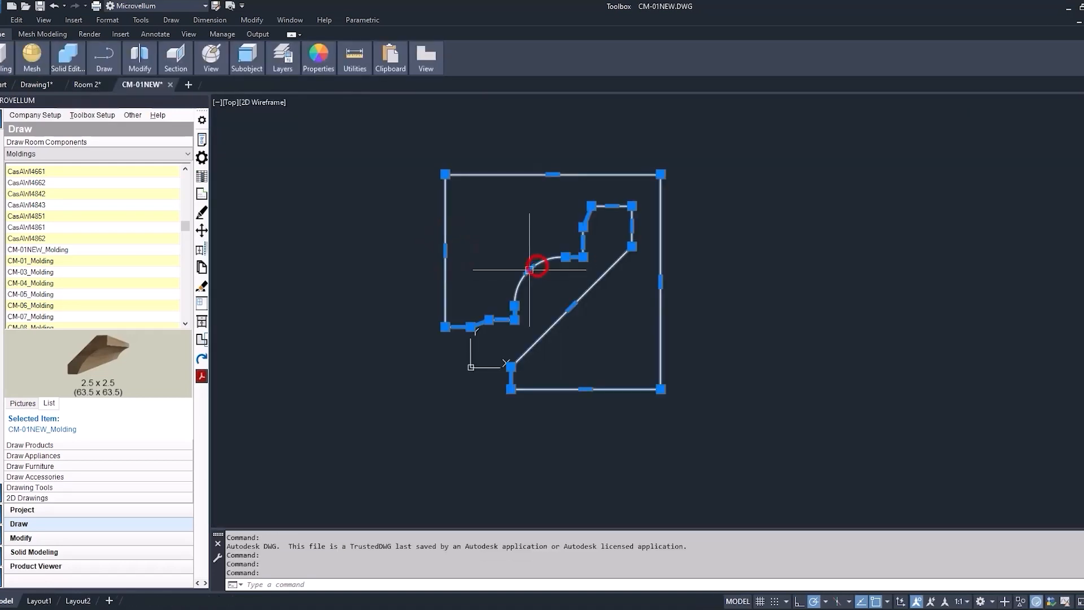
{"action": "left_click", "coordinate": [530, 272]}
{"action": "left_click", "coordinate": [556, 293]}
{"action": "key", "text": "Escape"}
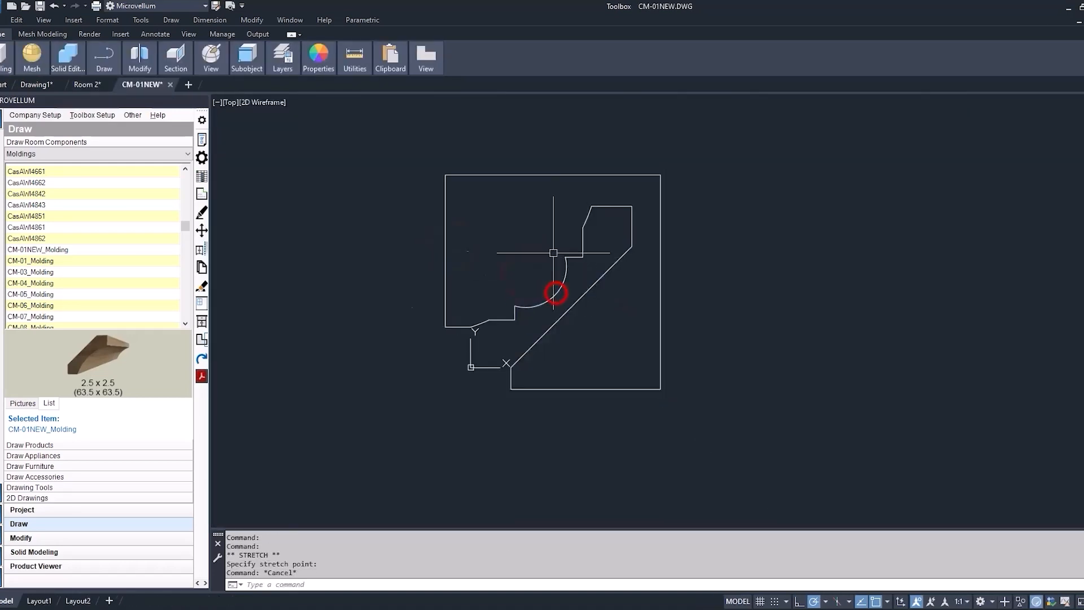
{"action": "left_click", "coordinate": [168, 85]}
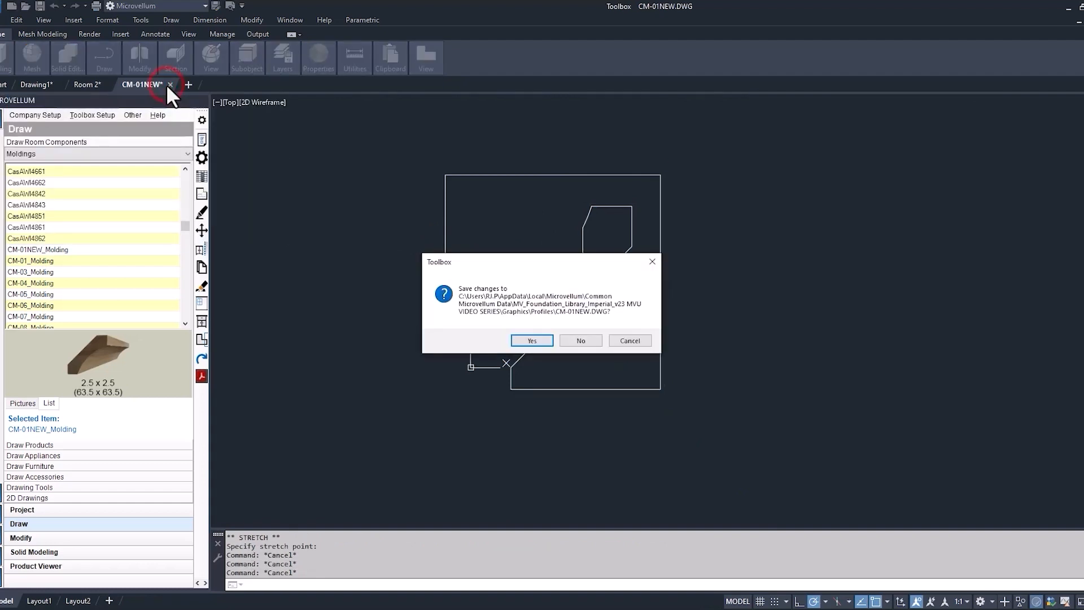
{"action": "left_click", "coordinate": [527, 338]}
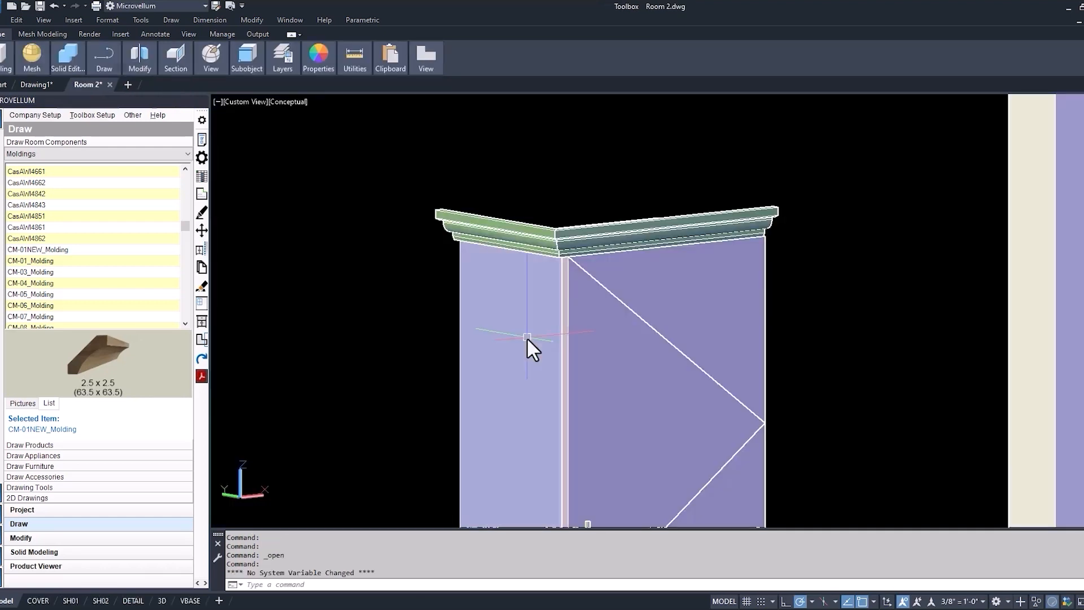
- Regenerate the wall cabinet through its product prompts without changing any settings, and examine the molding around its top
{"action": "left_click", "coordinate": [204, 139]}
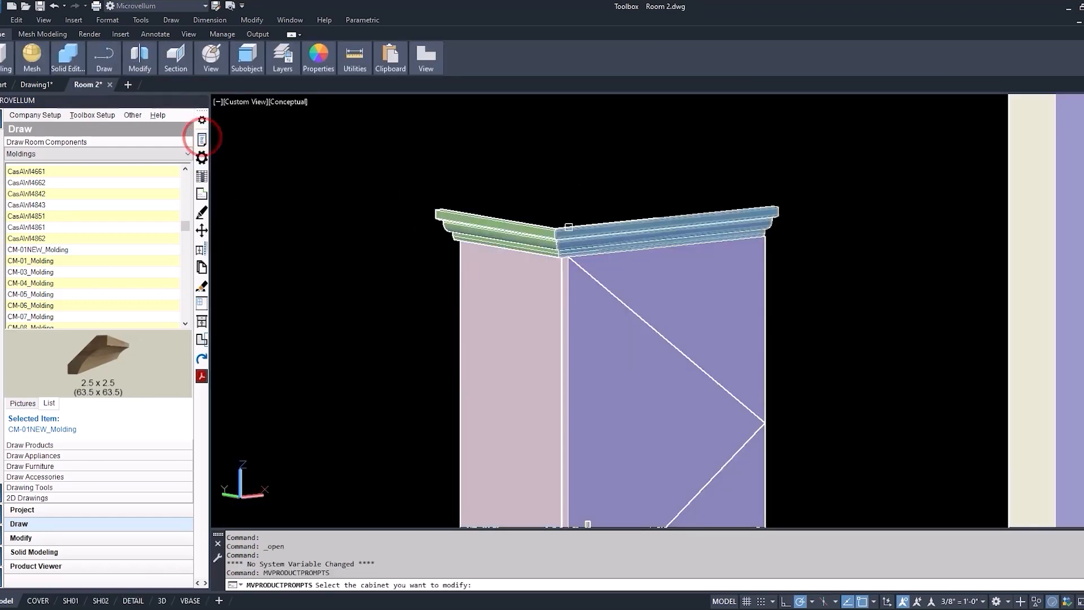
{"action": "left_click", "coordinate": [564, 230]}
{"action": "left_click", "coordinate": [790, 479]}
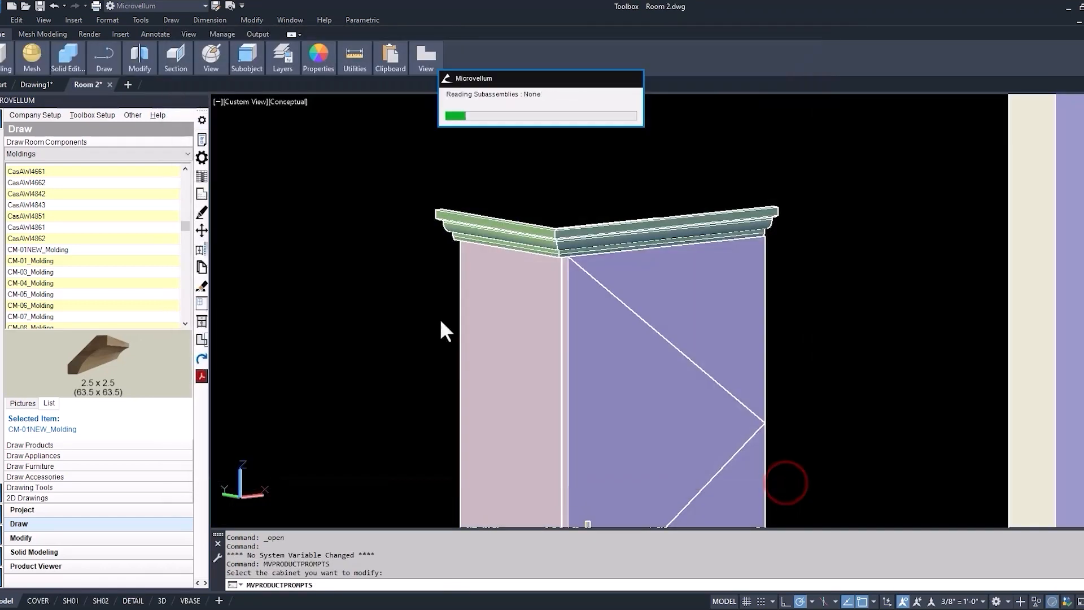
{"action": "left_click", "coordinate": [636, 341]}
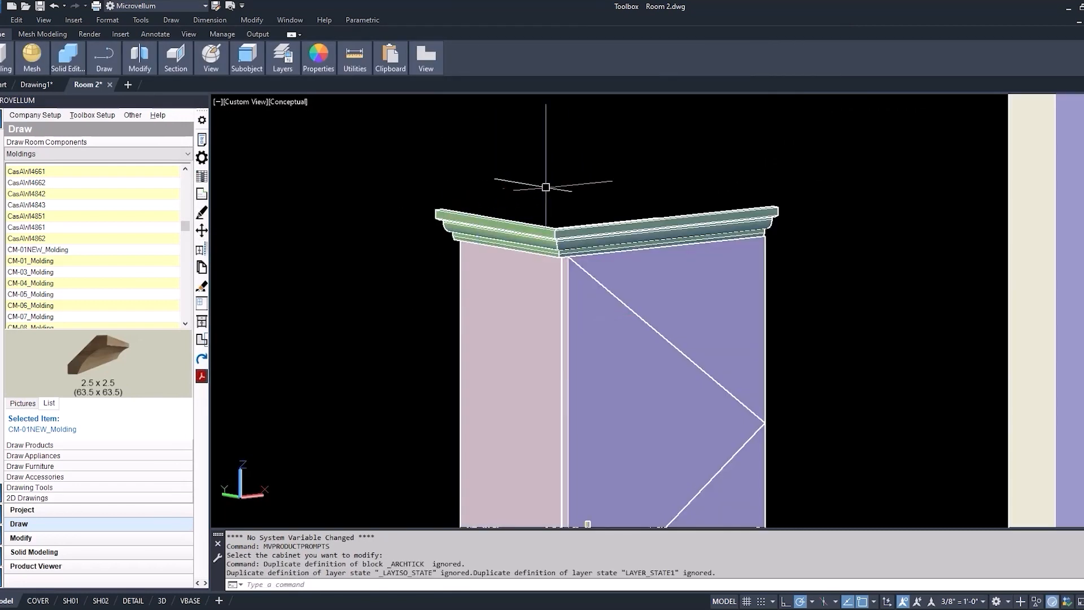
{"action": "scroll", "coordinate": [537, 222], "scroll_direction": "up", "scroll_amount": 3}
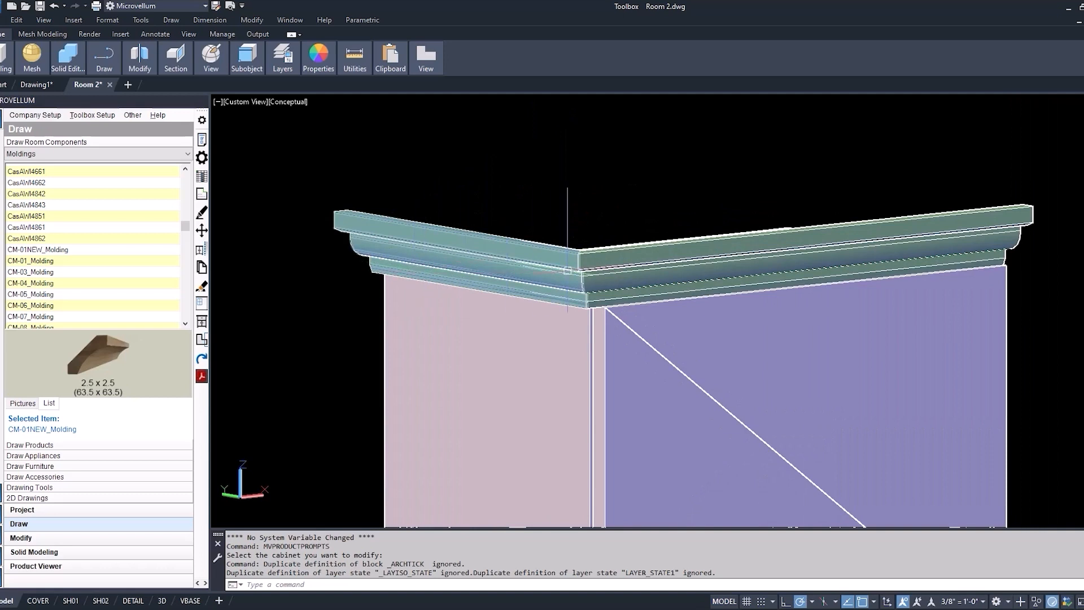
{"action": "scroll", "coordinate": [406, 261], "scroll_direction": "down", "scroll_amount": 2}
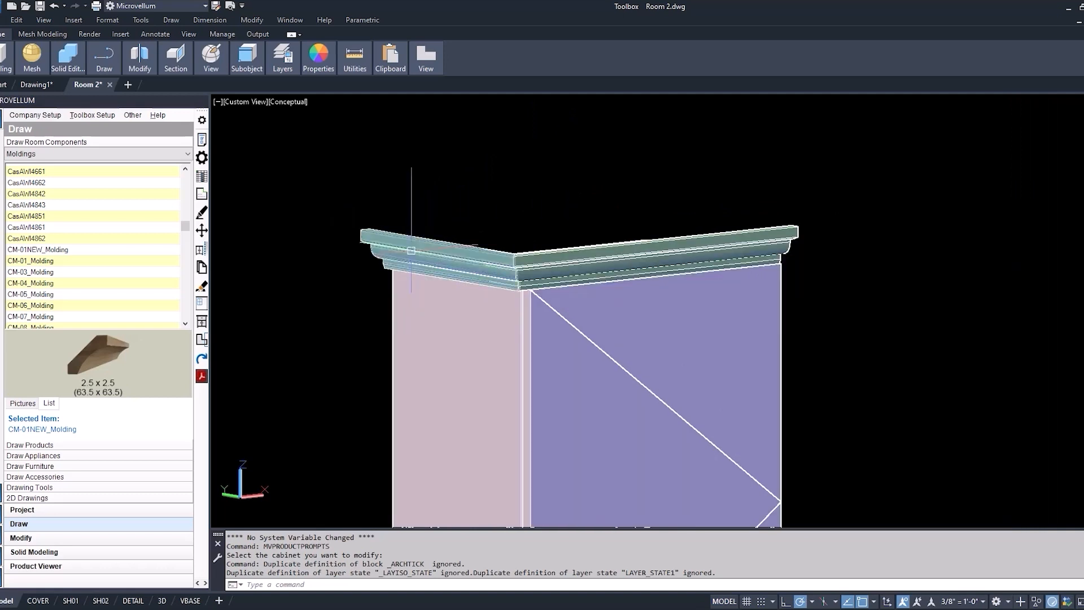
- Delete both crown molding pieces from the top of the wall cabinet
{"action": "left_click", "coordinate": [412, 237]}
{"action": "left_click", "coordinate": [576, 249]}
{"action": "key", "text": "Delete"}
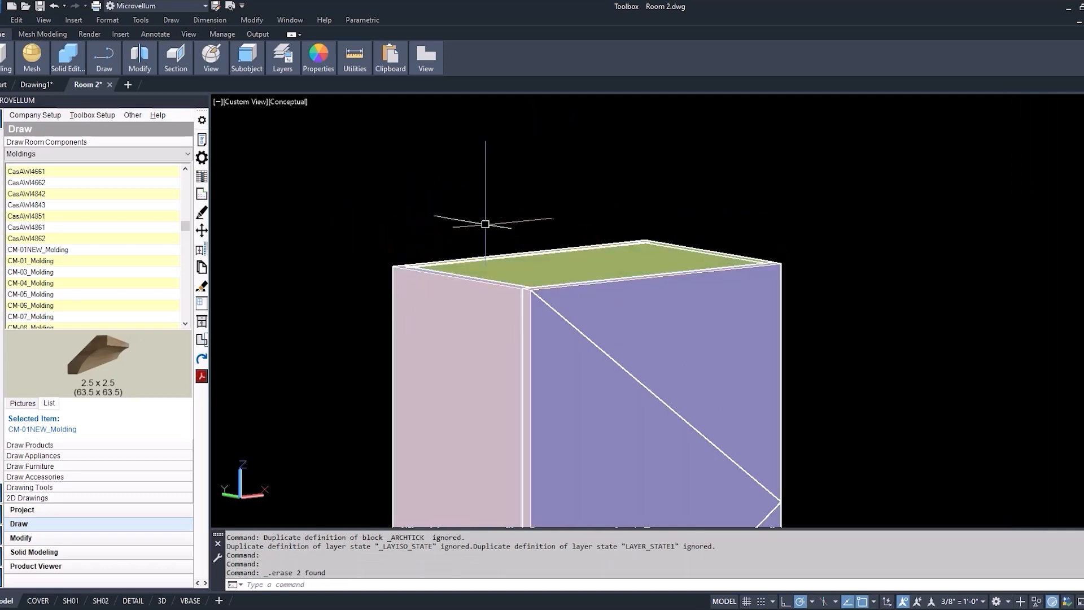
- Purge the unused CM-01NEW block from the Room 2 drawing, leaving the other purgeable items in place
{"action": "scroll", "coordinate": [441, 200], "scroll_direction": "down", "scroll_amount": 2}
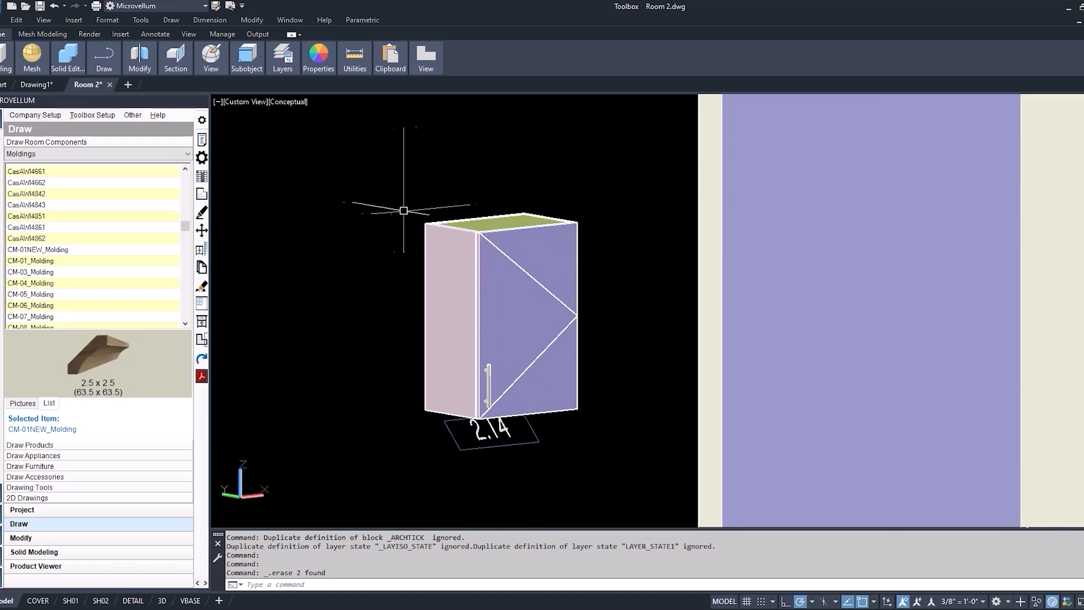
{"action": "middle_click_drag", "start_coordinate": [375, 213], "coordinate": [395, 218]}
{"action": "type", "text": "PU"}
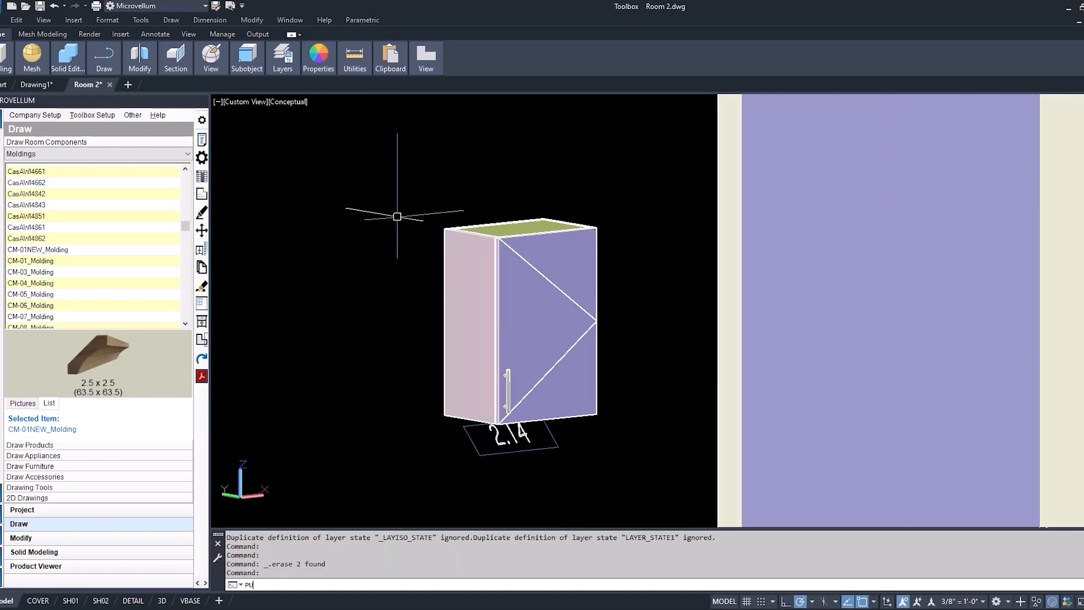
{"action": "type", "text": "R"}
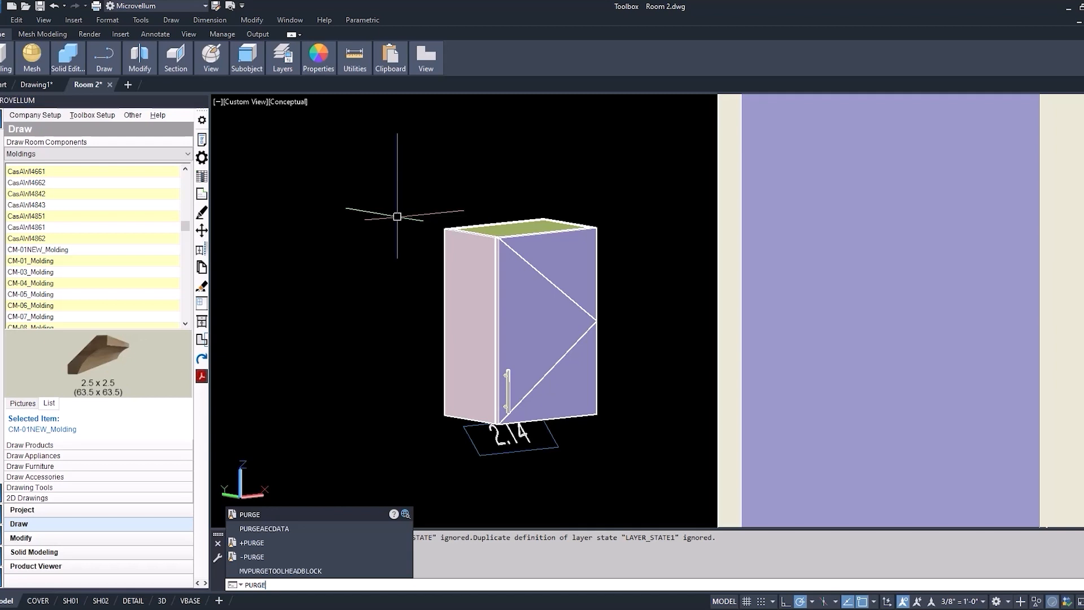
{"action": "type", "text": "GE"}
{"action": "key", "text": "Return"}
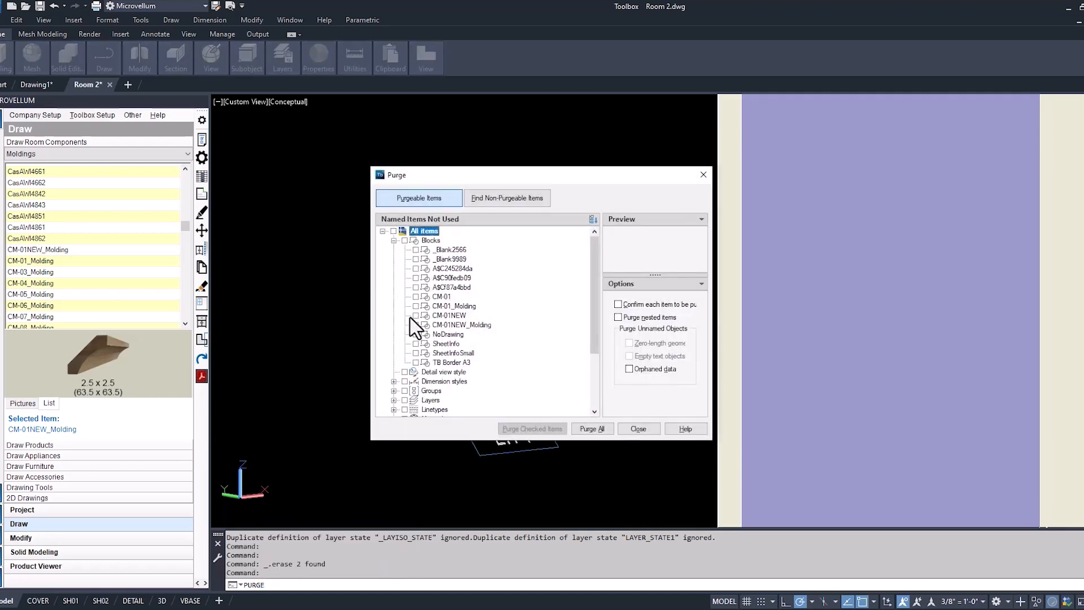
{"action": "left_click", "coordinate": [415, 315]}
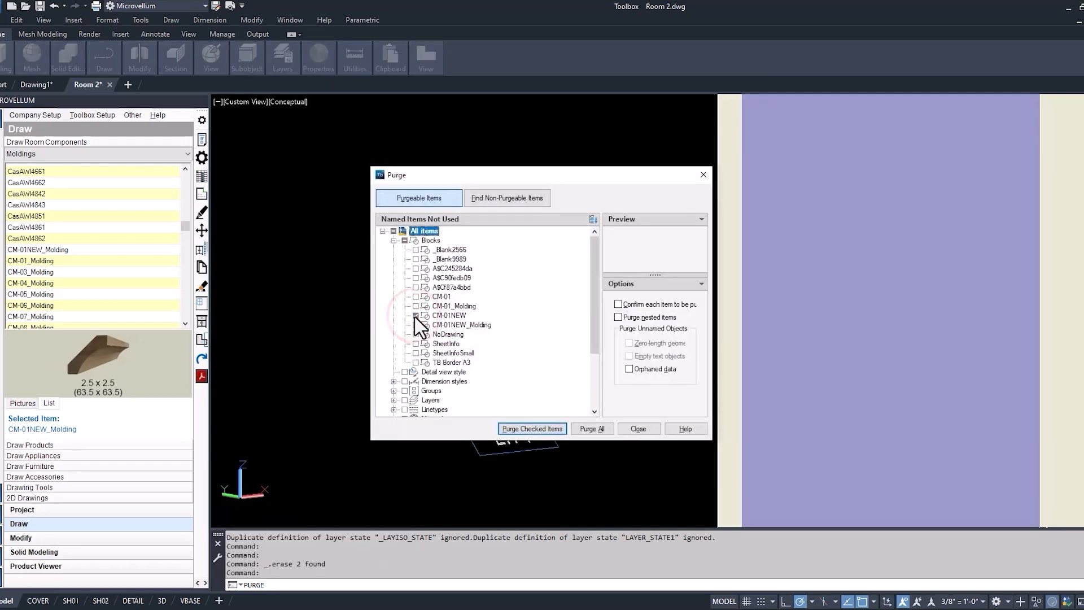
{"action": "left_click", "coordinate": [538, 429]}
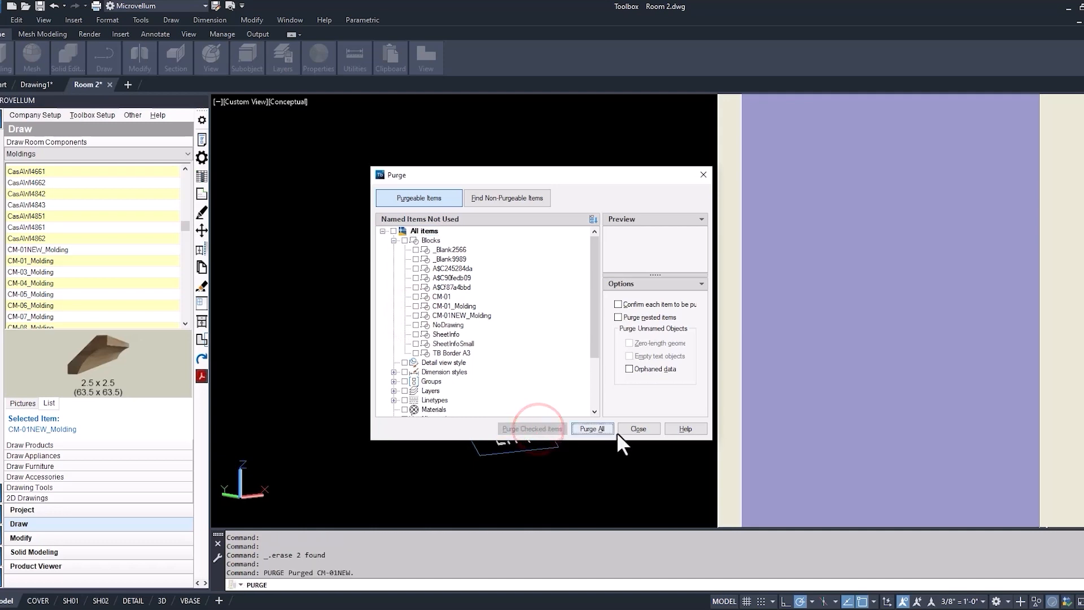
{"action": "left_click", "coordinate": [637, 428]}
- Redraw the wall cabinet with its crown molding by accepting its product prompts without changing any settings
{"action": "left_click", "coordinate": [201, 139]}
{"action": "left_click", "coordinate": [474, 286]}
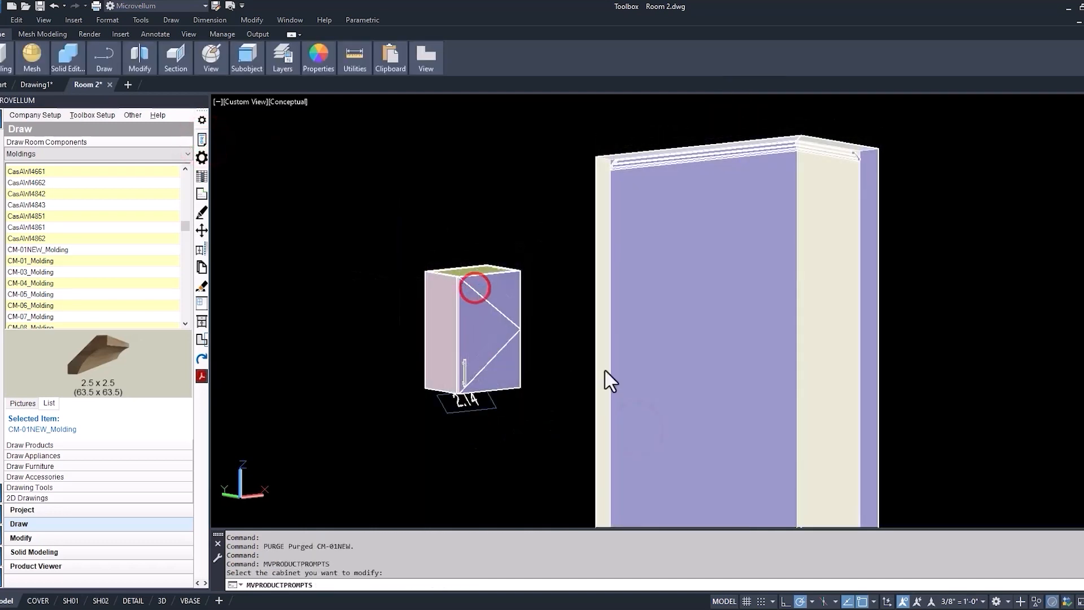
{"action": "left_click", "coordinate": [786, 480]}
{"action": "middle_click_drag", "start_coordinate": [491, 324], "coordinate": [527, 375], "text": "shift"}
{"action": "scroll", "coordinate": [527, 375], "scroll_direction": "down", "scroll_amount": 5}
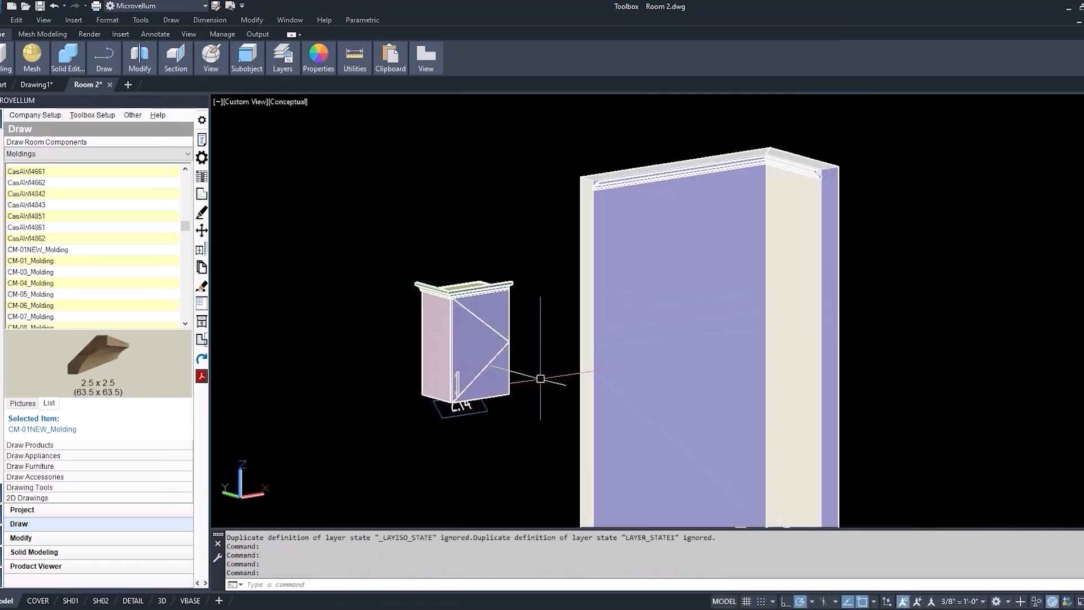